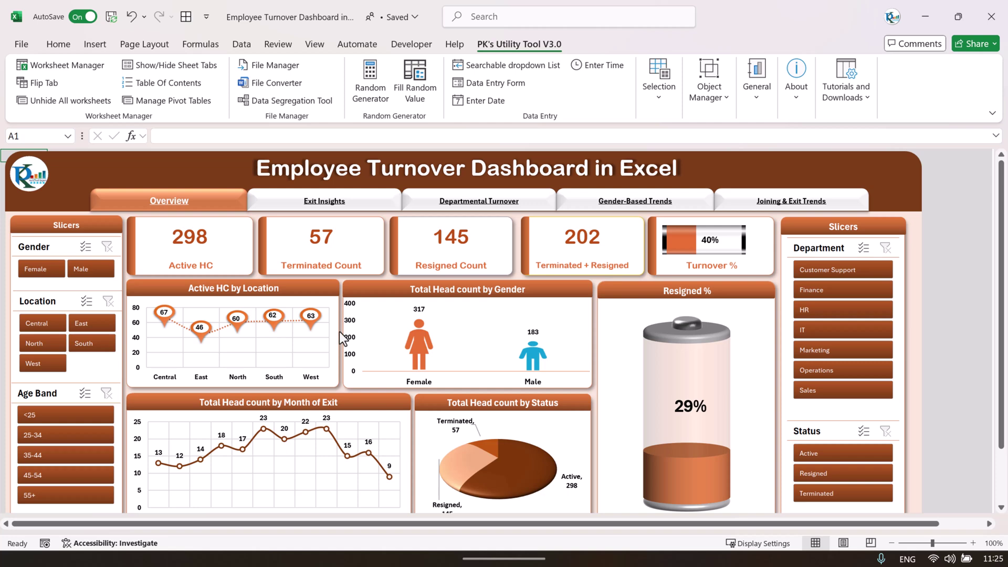
Step: Filter the dashboard to Female, then Male, try the Central, East and North locations, then clear the location filter
{"action": "left_click", "coordinate": [48, 269]}
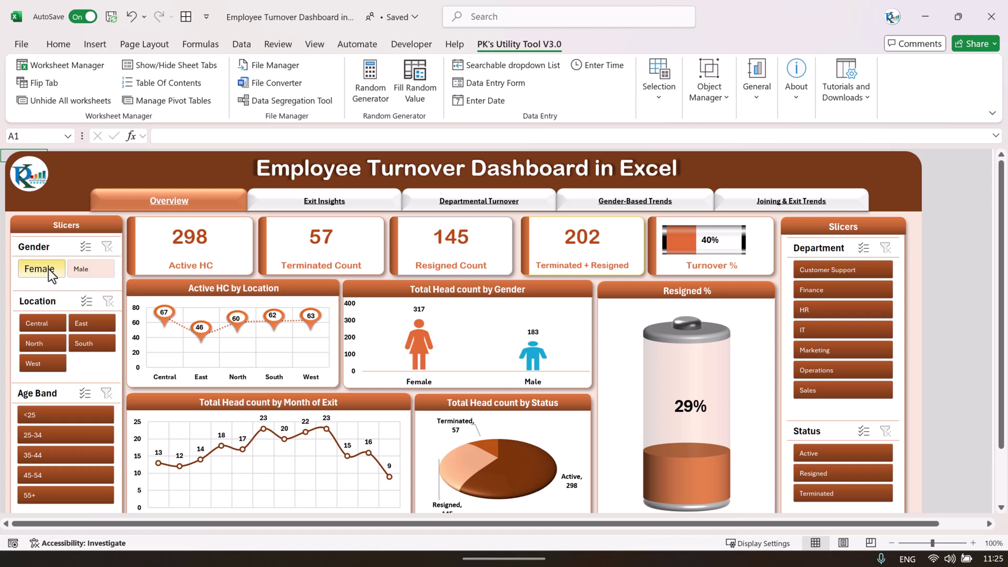
{"action": "left_click", "coordinate": [98, 269]}
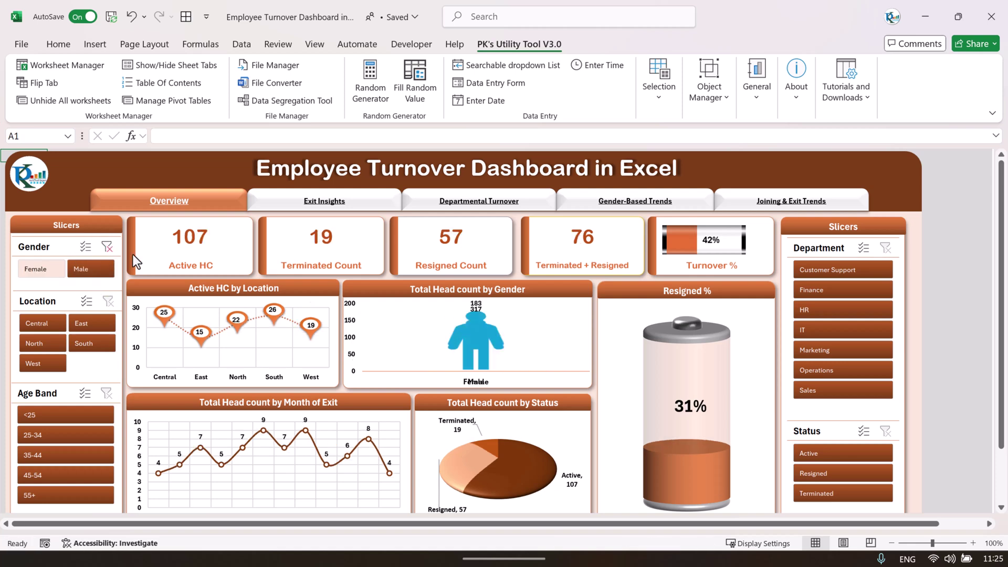
{"action": "left_click", "coordinate": [61, 320]}
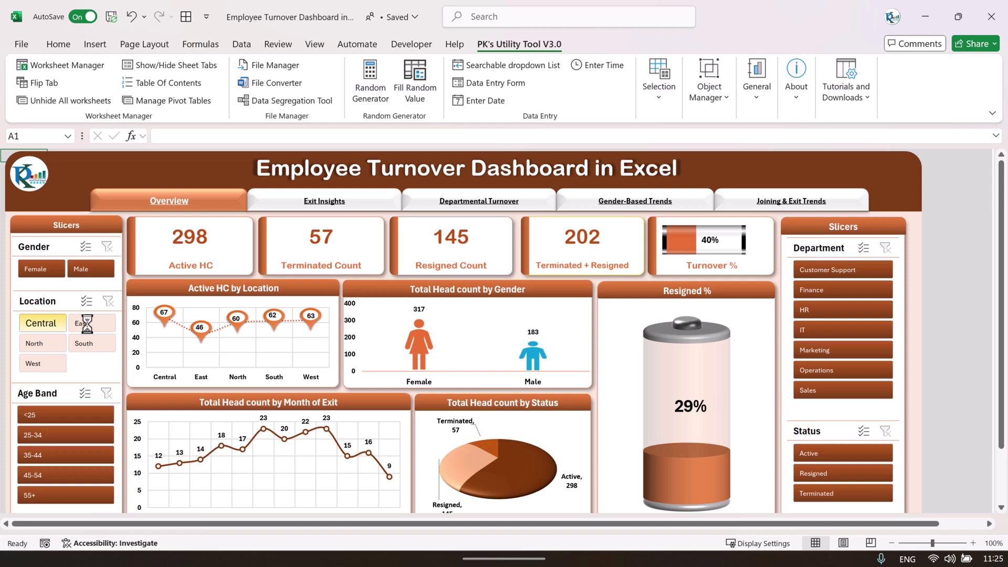
{"action": "left_click", "coordinate": [90, 325]}
{"action": "left_click", "coordinate": [35, 345]}
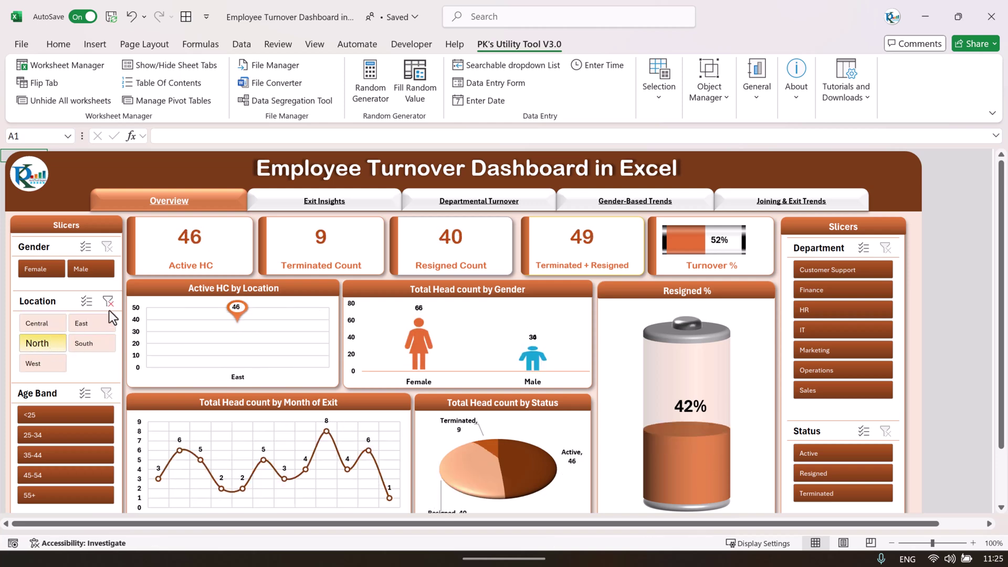
{"action": "left_click", "coordinate": [108, 302]}
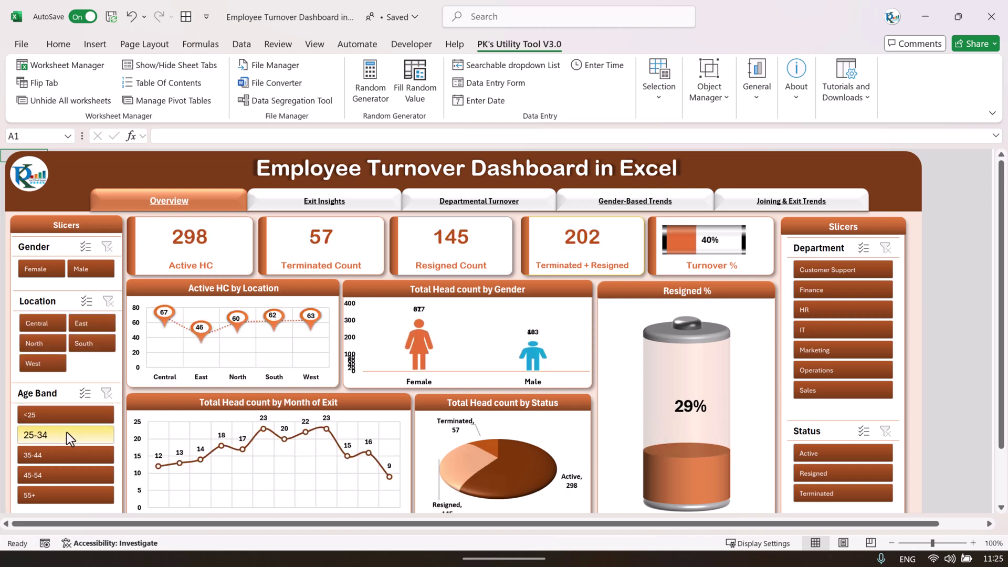
Step: Filter by the <25 and 35-44 age bands and the HR and Marketing departments, clear departments, then open Exit Insights
{"action": "left_click", "coordinate": [70, 415]}
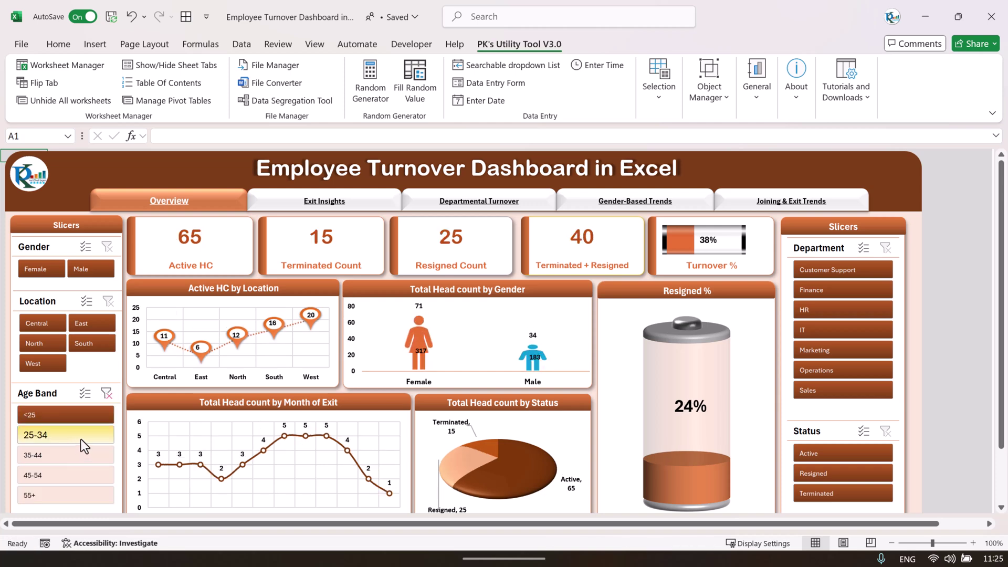
{"action": "left_click", "coordinate": [63, 456]}
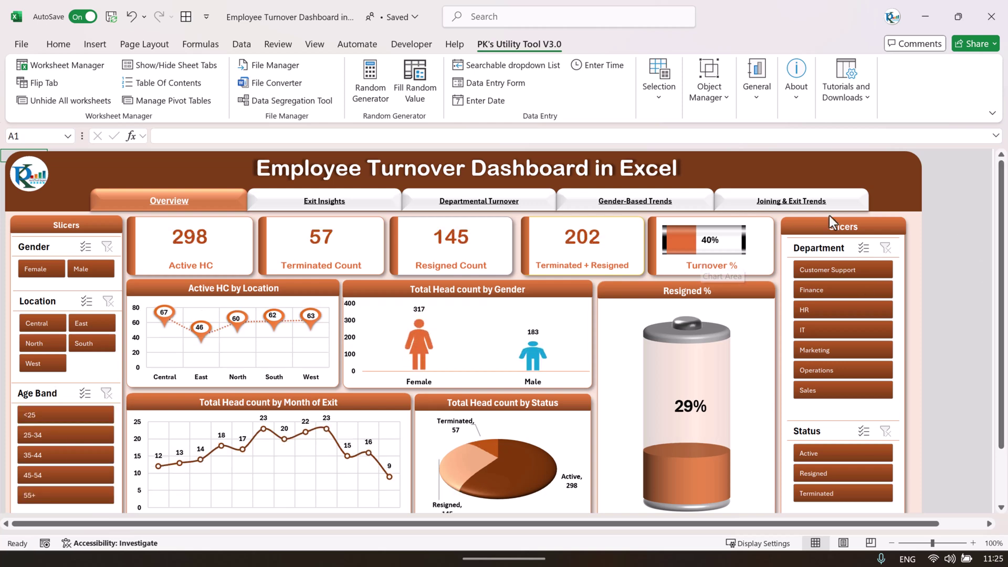
{"action": "left_click", "coordinate": [844, 310]}
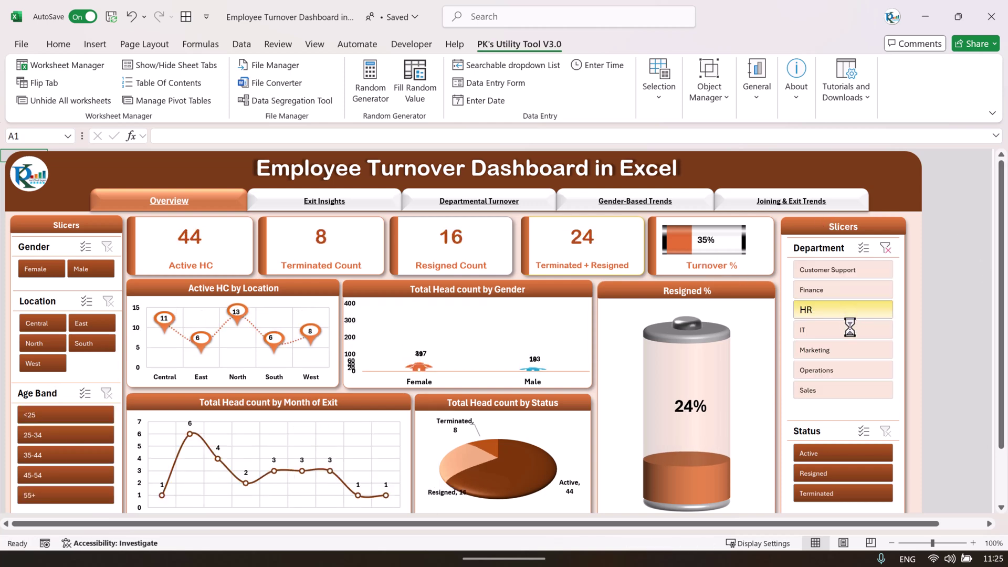
{"action": "left_click", "coordinate": [842, 350]}
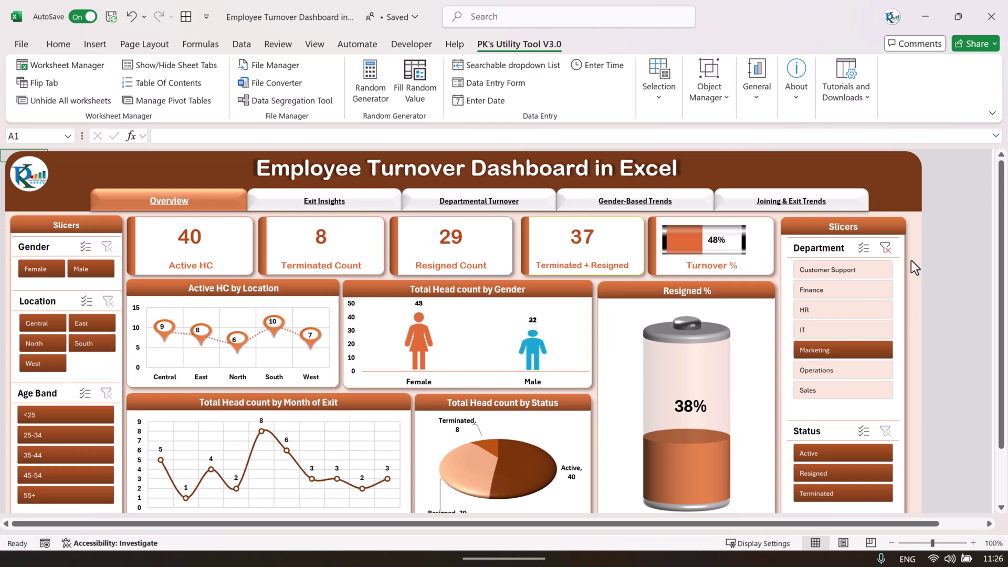
{"action": "left_click", "coordinate": [885, 247]}
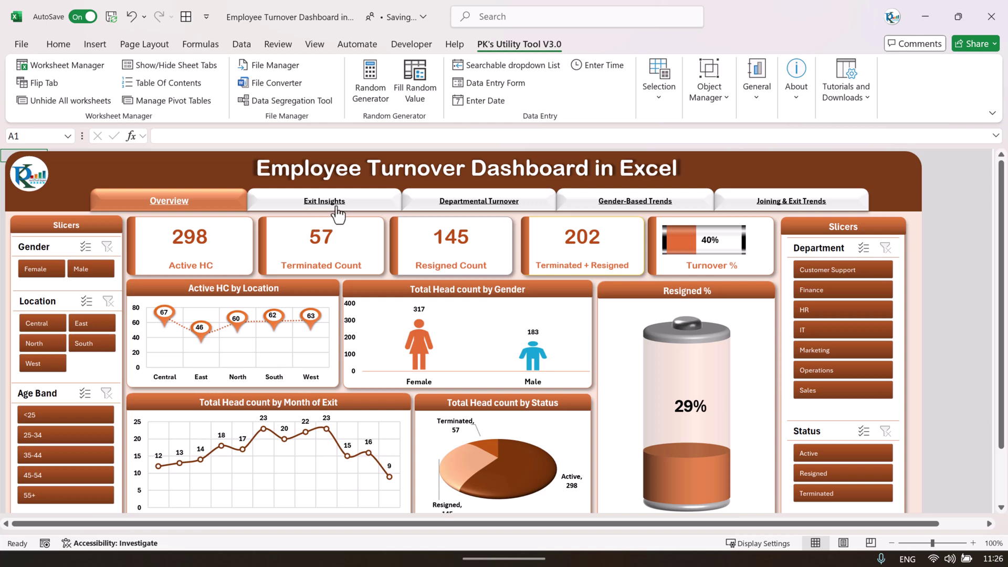
{"action": "left_click", "coordinate": [265, 200]}
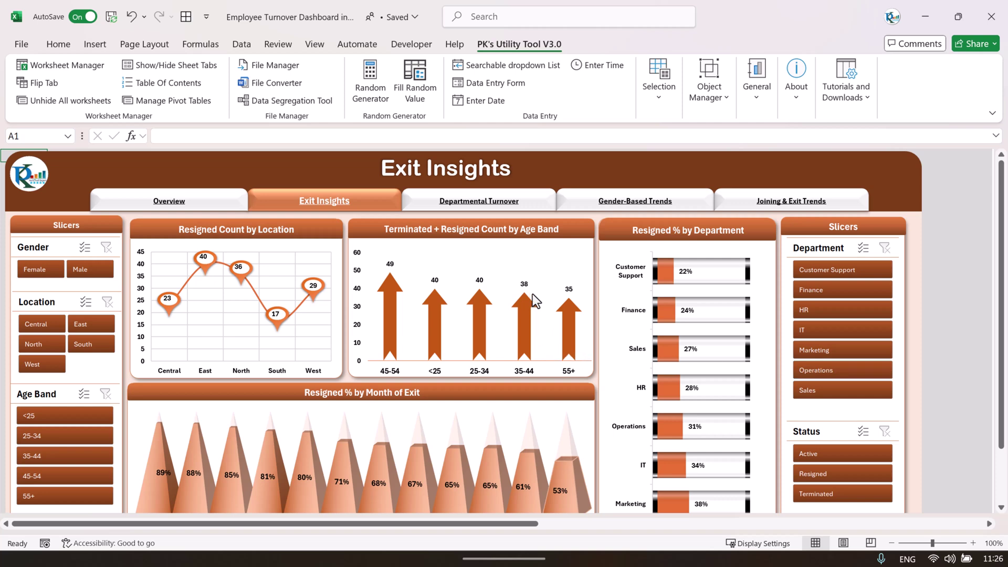
{"action": "mouse_move", "coordinate": [532, 294]}
Step: Open the Departmental Turnover page, then move on to the Gender-Based Trends page
{"action": "left_click", "coordinate": [498, 210]}
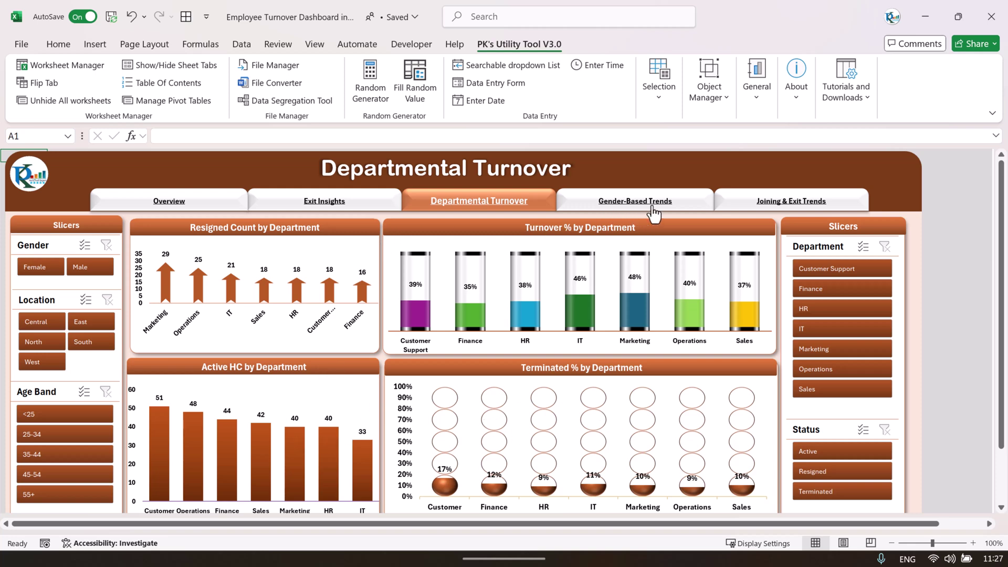
{"action": "left_click", "coordinate": [589, 209]}
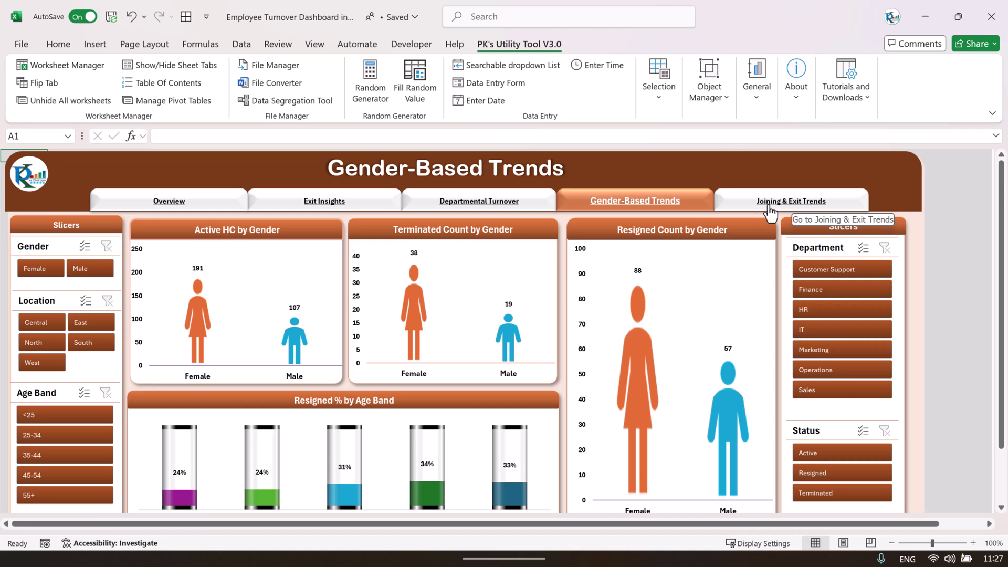
Step: Switch from Gender-Based Trends to the Joining & Exit Trends page
{"action": "left_click", "coordinate": [791, 212]}
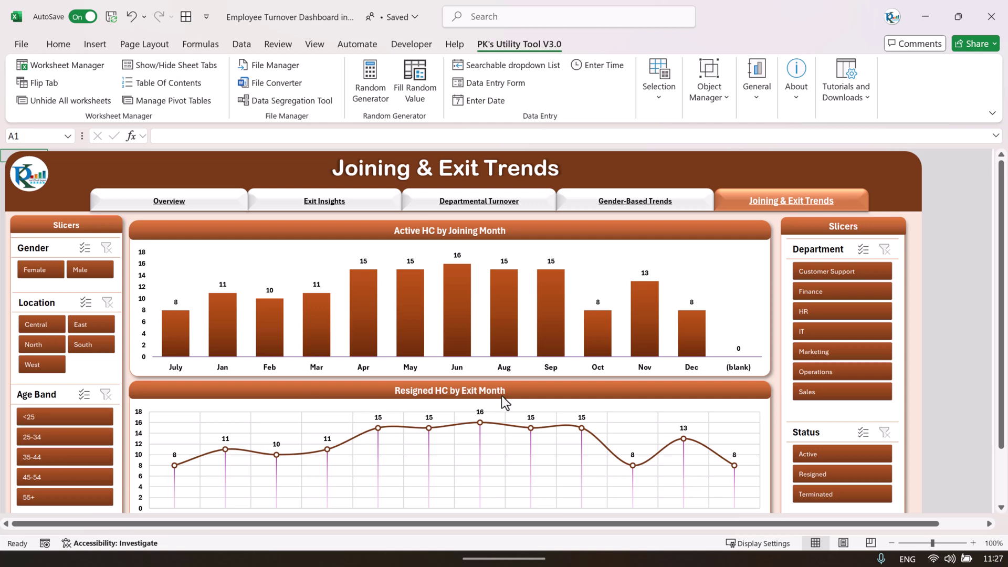
Step: Return to the Overview page and enable Show sheet tabs in Excel's Advanced options
{"action": "left_click", "coordinate": [196, 204]}
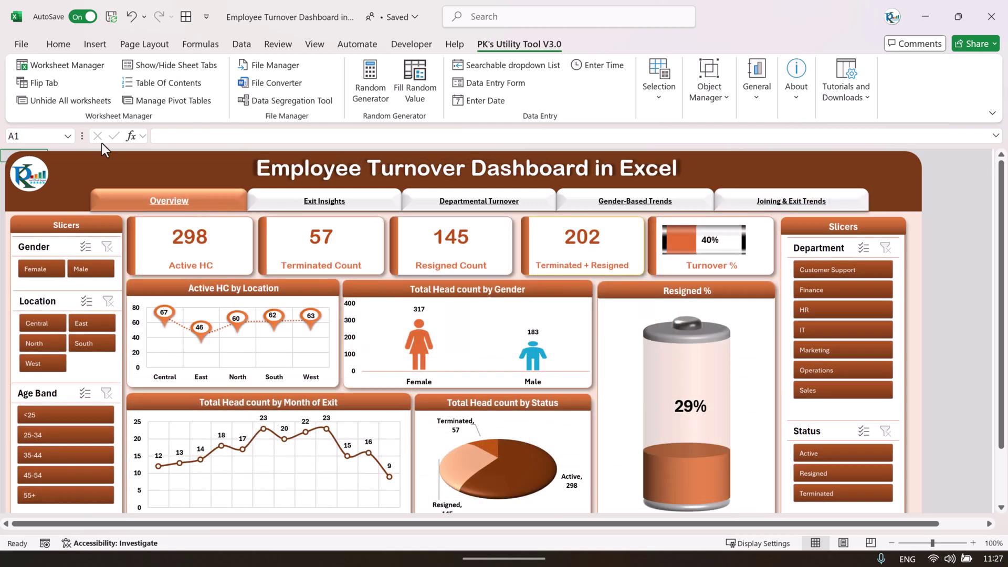
{"action": "mouse_move", "coordinate": [659, 402]}
{"action": "left_click", "coordinate": [29, 47]}
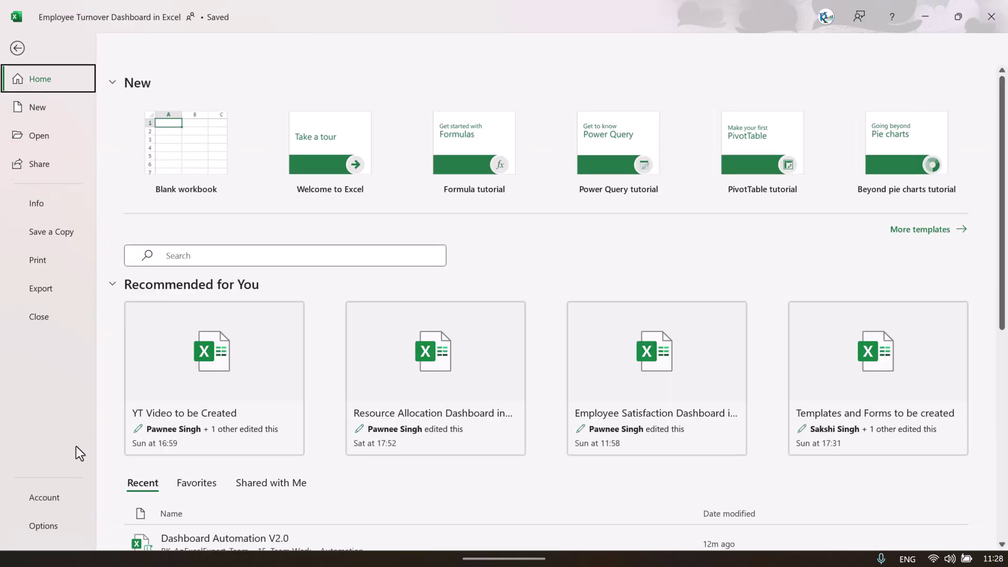
{"action": "key", "text": "Escape"}
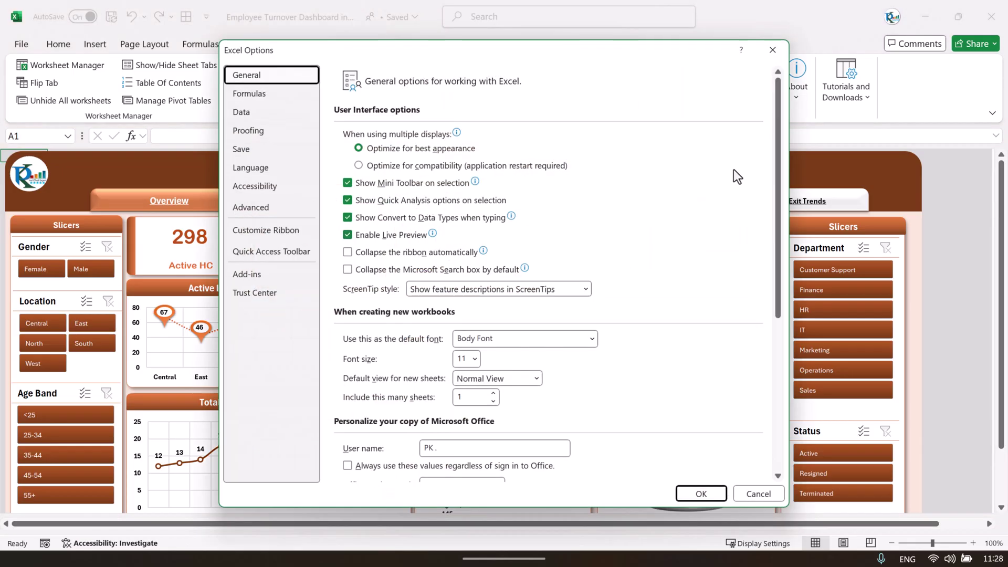
{"action": "left_click", "coordinate": [265, 206]}
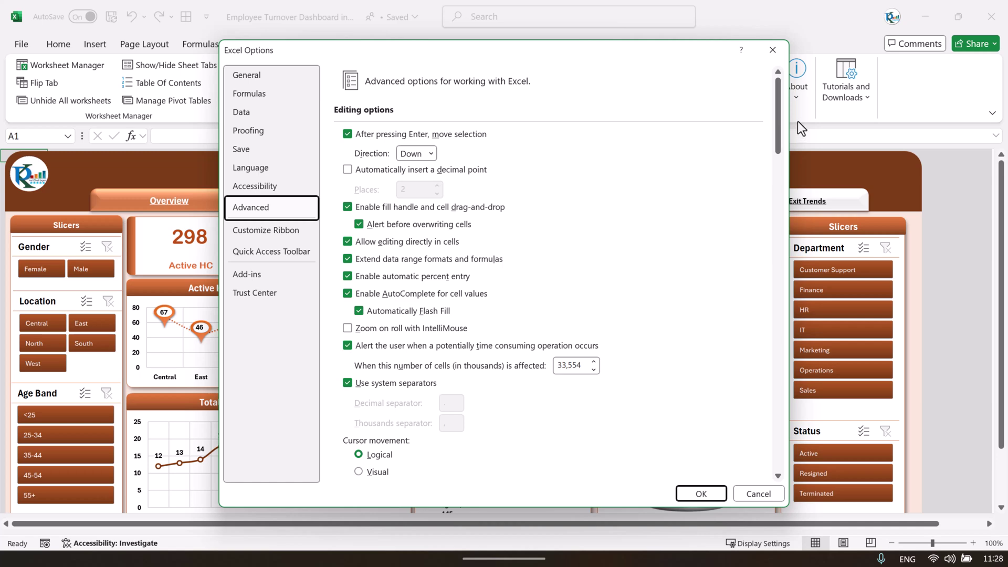
{"action": "left_click_drag", "start_coordinate": [779, 89], "coordinate": [758, 265]}
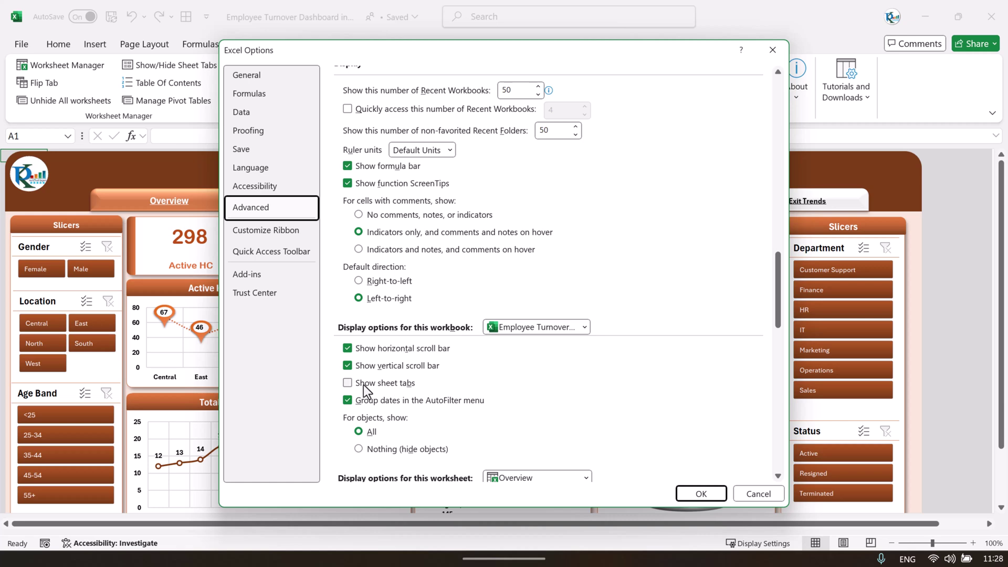
{"action": "left_click", "coordinate": [350, 384]}
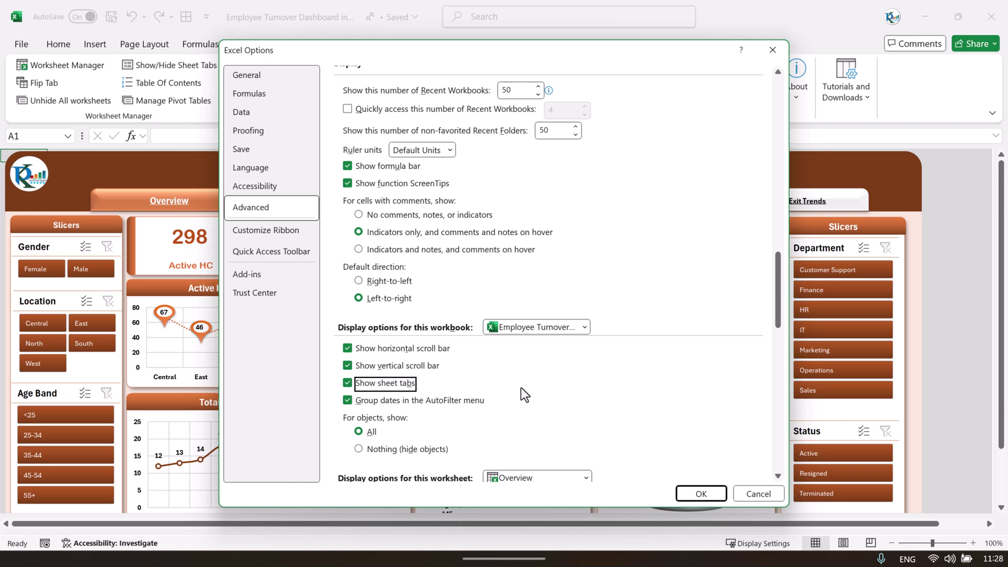
{"action": "left_click", "coordinate": [692, 497]}
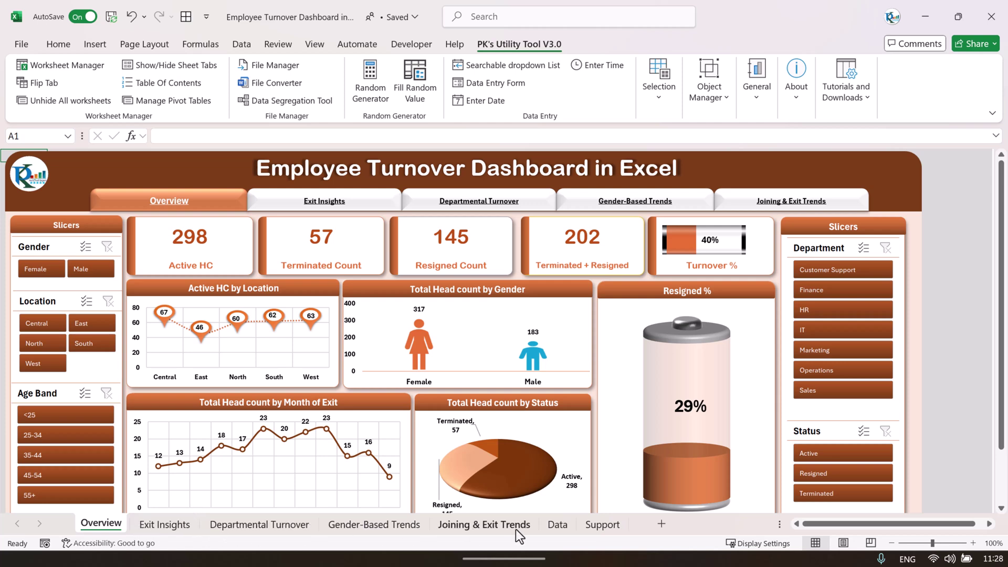
Step: Step through the Exit Insights, Departmental Turnover and Joining & Exit Trends sheets to the Data sheet
{"action": "left_click", "coordinate": [170, 530]}
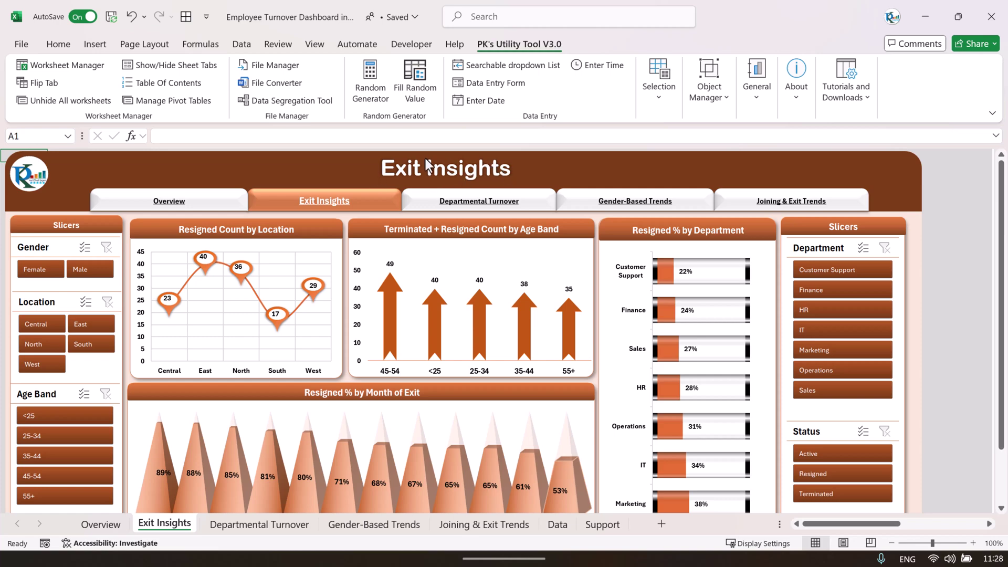
{"action": "left_click", "coordinate": [273, 525]}
{"action": "left_click", "coordinate": [462, 525]}
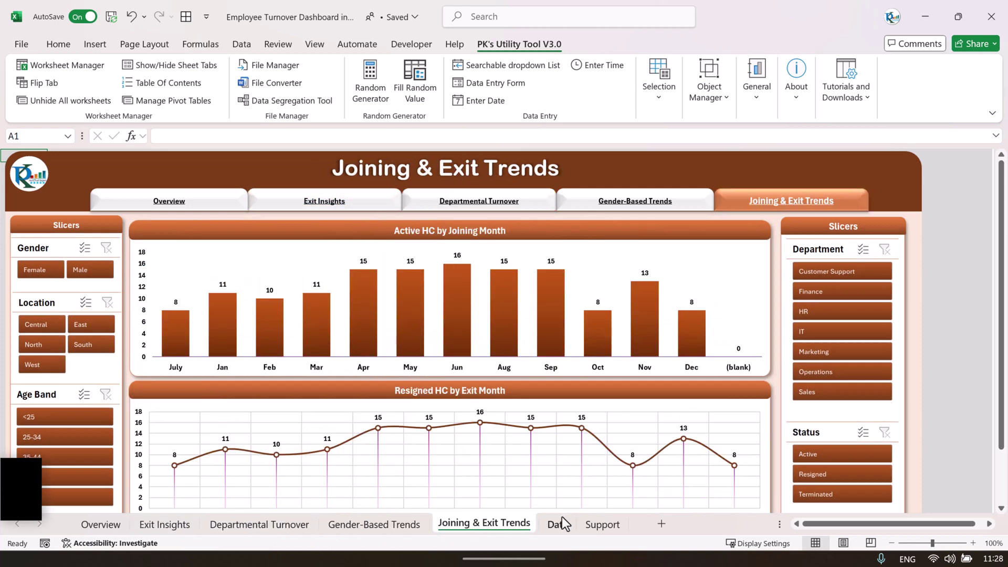
{"action": "left_click", "coordinate": [558, 525]}
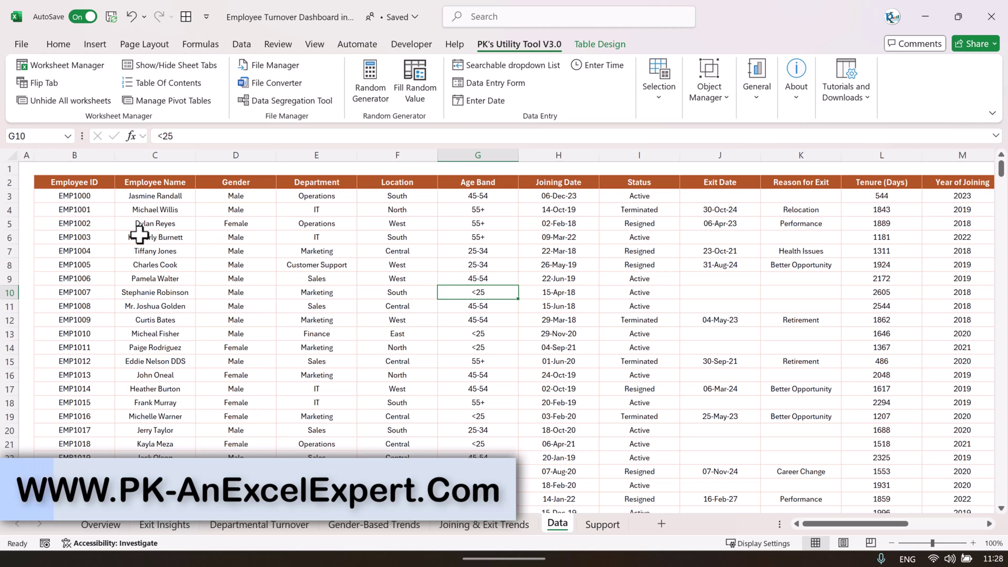
Step: Review the Data sheet's Employee ID, Name, Gender, Department, Location, Age Band and Status columns
{"action": "left_click_drag", "start_coordinate": [77, 183], "coordinate": [78, 363]}
{"action": "left_click_drag", "start_coordinate": [160, 184], "coordinate": [158, 307]}
{"action": "left_click_drag", "start_coordinate": [236, 195], "coordinate": [235, 306]}
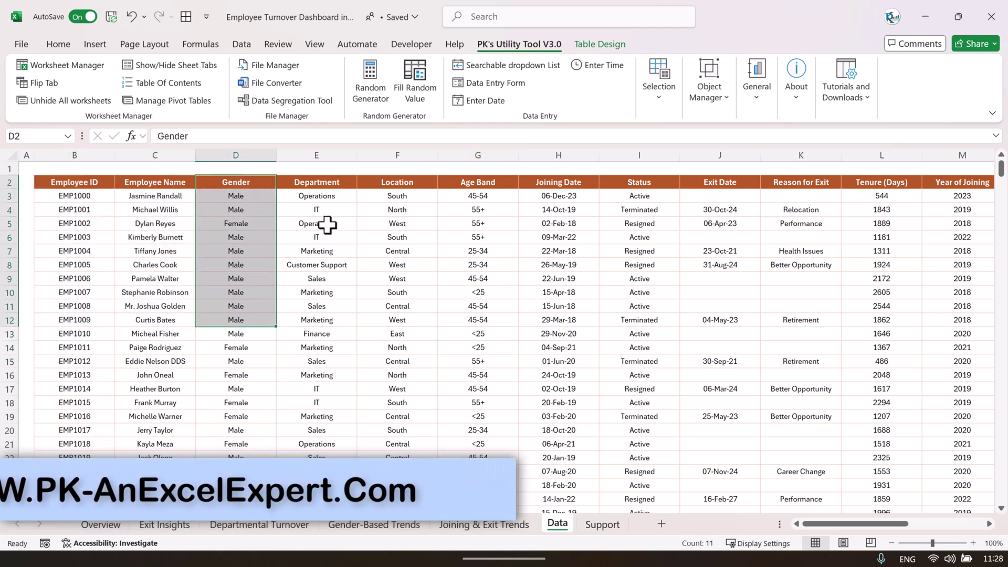
{"action": "left_click_drag", "start_coordinate": [317, 196], "coordinate": [329, 293]}
{"action": "left_click_drag", "start_coordinate": [420, 195], "coordinate": [410, 322]}
{"action": "left_click_drag", "start_coordinate": [493, 183], "coordinate": [490, 321]}
{"action": "left_click_drag", "start_coordinate": [570, 196], "coordinate": [555, 308]}
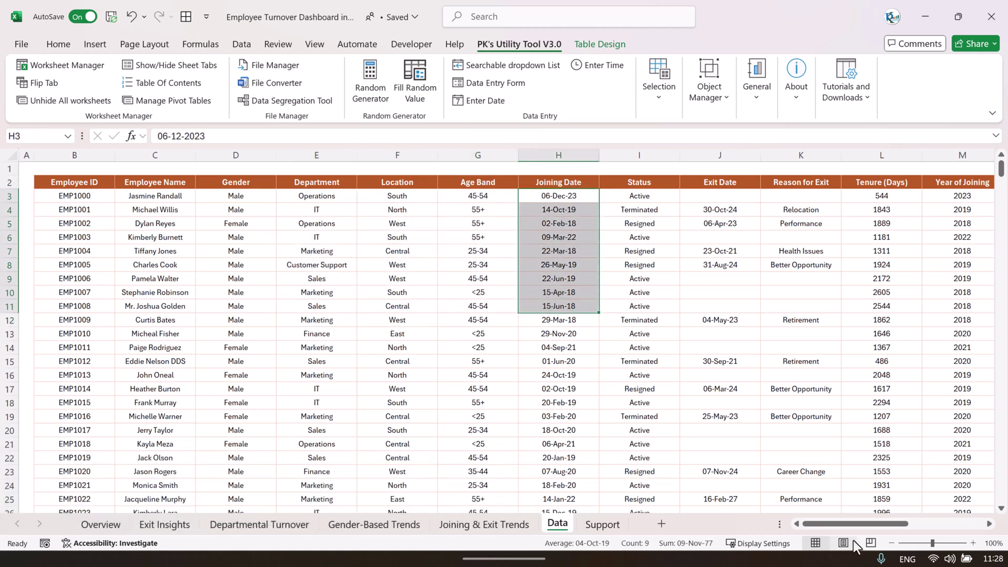
{"action": "scroll", "coordinate": [853, 512], "scroll_direction": "right", "scroll_amount": 3}
{"action": "left_click_drag", "start_coordinate": [371, 182], "coordinate": [371, 319]}
Step: Inspect the Active, Terminated and Resigned statuses, then the Exit Date, Reason, Tenure and joining/exit month columns
{"action": "left_click", "coordinate": [374, 197]}
{"action": "left_click", "coordinate": [388, 211]}
{"action": "left_click", "coordinate": [382, 225]}
{"action": "left_click_drag", "start_coordinate": [464, 184], "coordinate": [490, 320]}
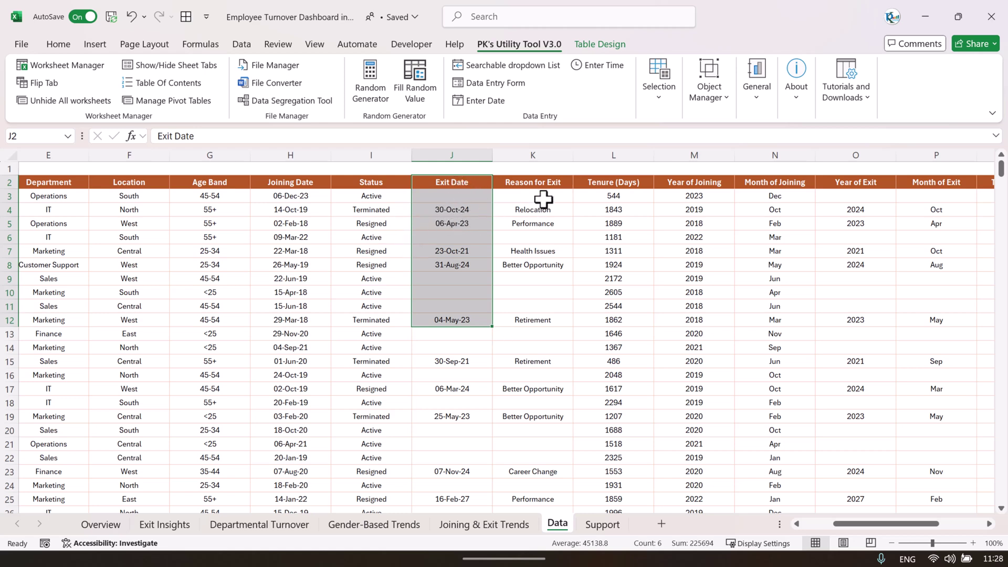
{"action": "left_click_drag", "start_coordinate": [543, 195], "coordinate": [536, 278]}
{"action": "left_click_drag", "start_coordinate": [613, 197], "coordinate": [612, 320]}
{"action": "left_click_drag", "start_coordinate": [894, 528], "coordinate": [908, 526]}
{"action": "left_click_drag", "start_coordinate": [543, 193], "coordinate": [544, 323]}
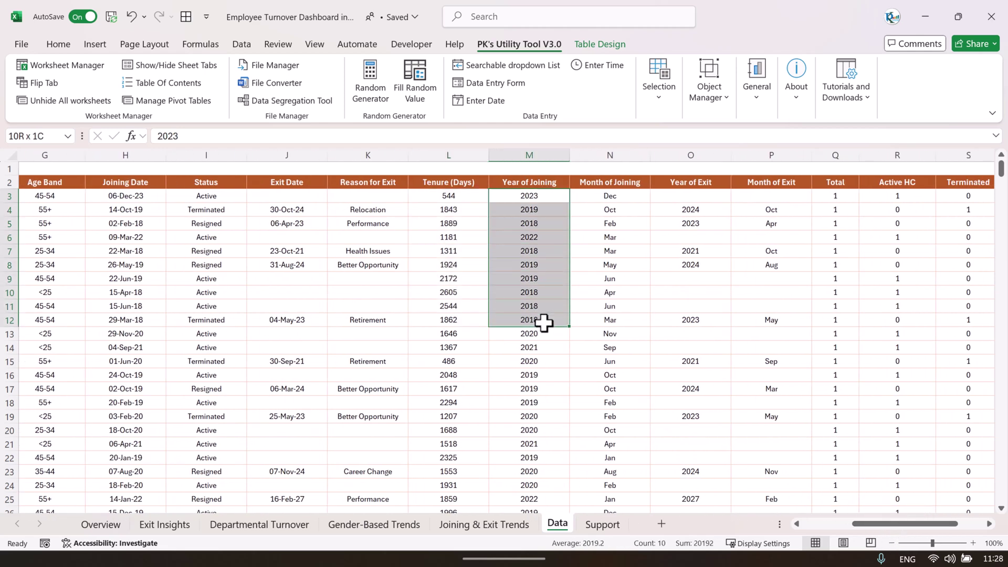
{"action": "left_click_drag", "start_coordinate": [626, 195], "coordinate": [621, 323]}
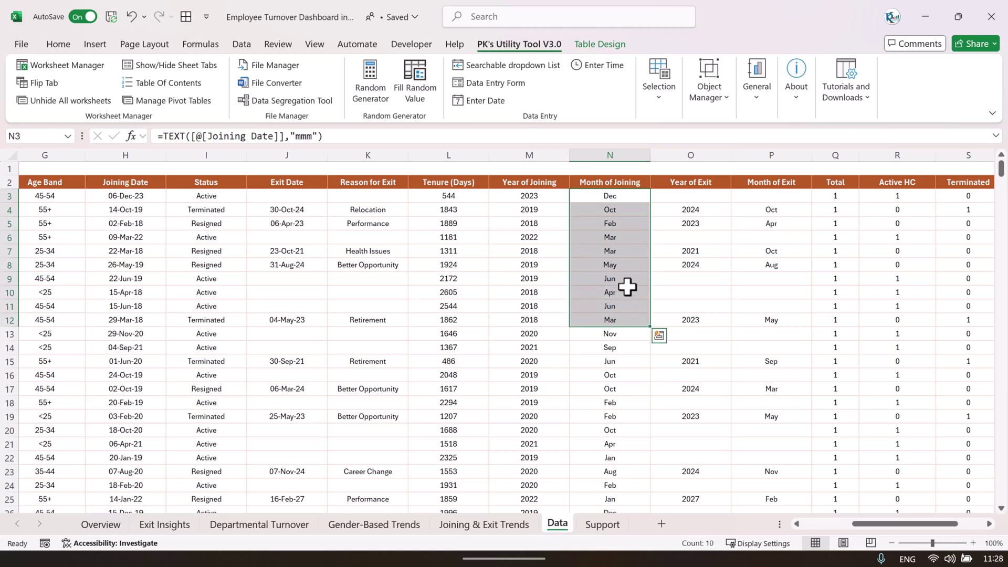
{"action": "left_click_drag", "start_coordinate": [691, 196], "coordinate": [724, 321]}
{"action": "left_click_drag", "start_coordinate": [776, 205], "coordinate": [775, 336]}
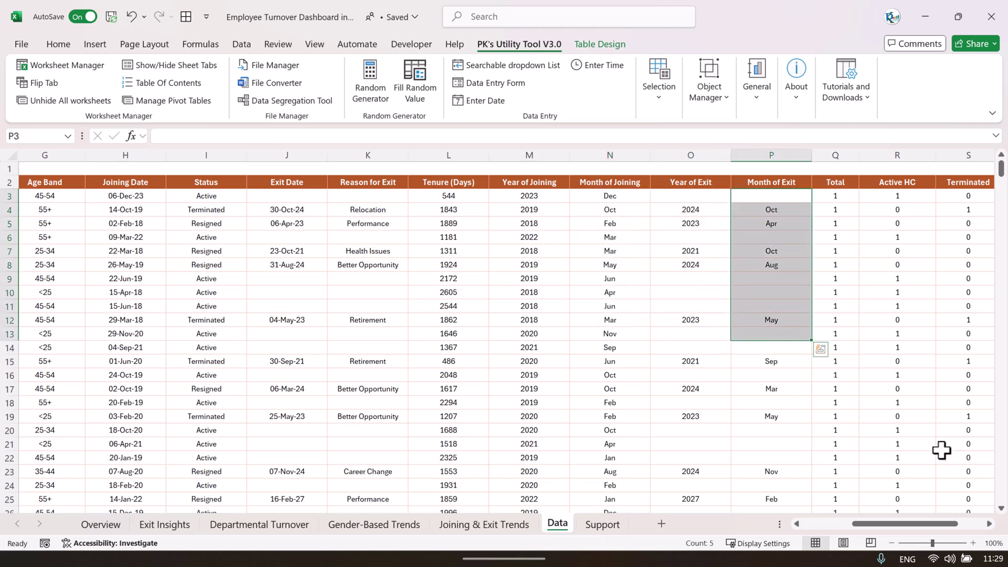
{"action": "left_click_drag", "start_coordinate": [940, 524], "coordinate": [966, 526]}
Step: Check the Total through Terminated + Resigned helper values in row 3, then select a block of employee records
{"action": "left_click_drag", "start_coordinate": [612, 197], "coordinate": [868, 349]}
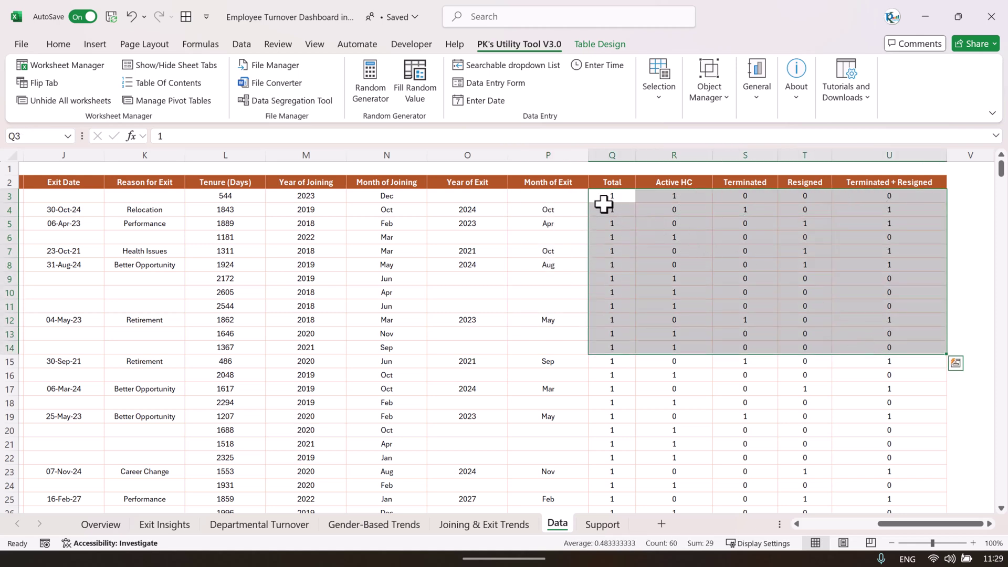
{"action": "left_click", "coordinate": [611, 197]}
{"action": "left_click", "coordinate": [683, 197]}
{"action": "left_click", "coordinate": [738, 198]}
{"action": "left_click", "coordinate": [811, 198]}
{"action": "left_click", "coordinate": [889, 198]}
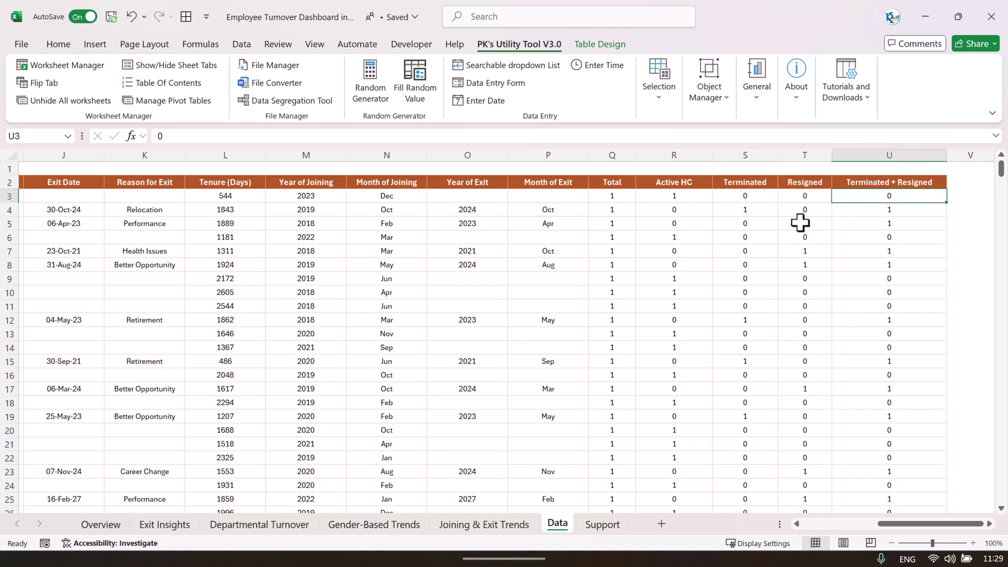
{"action": "left_click_drag", "start_coordinate": [905, 523], "coordinate": [771, 524]}
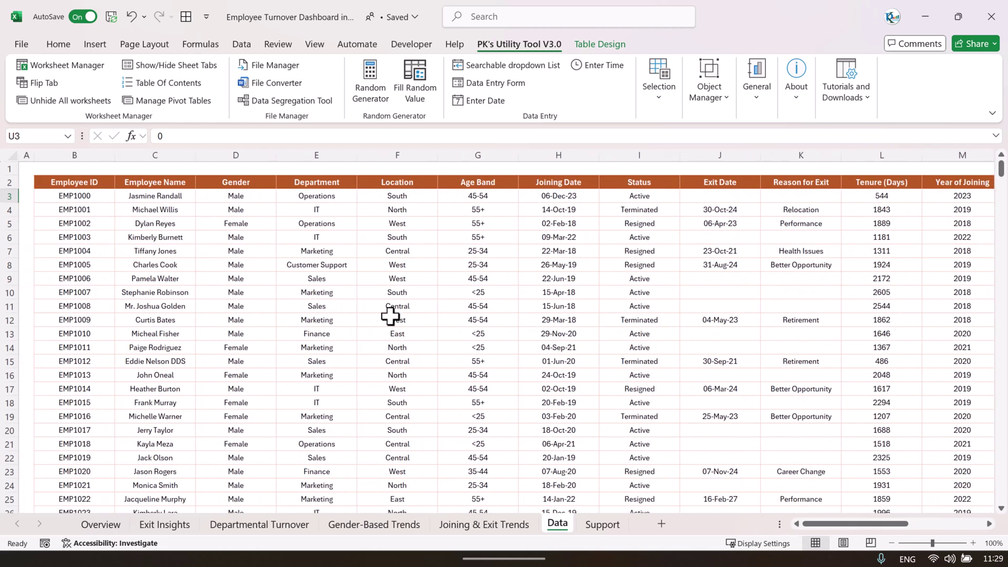
{"action": "left_click", "coordinate": [99, 198]}
{"action": "left_click_drag", "start_coordinate": [111, 183], "coordinate": [800, 376]}
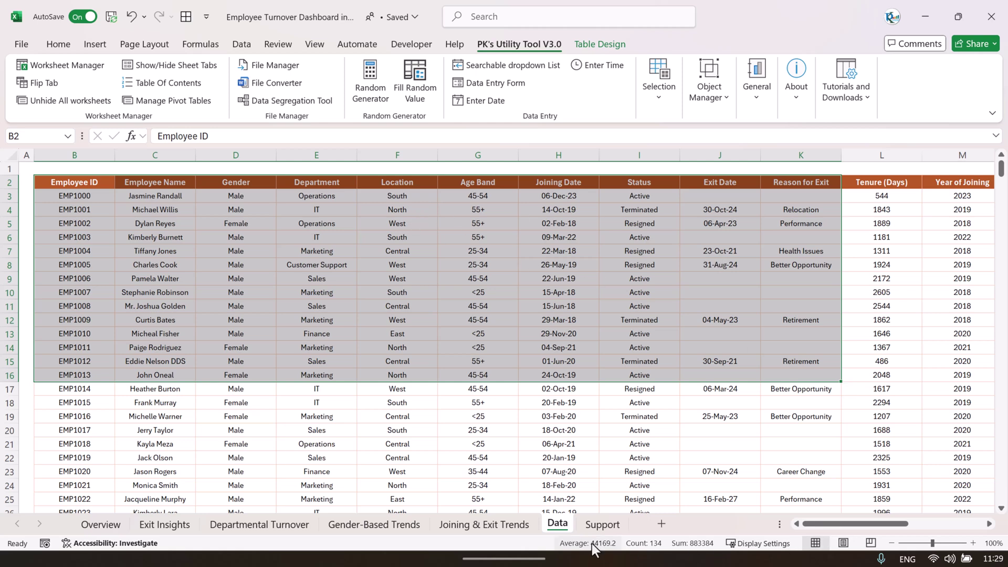
Step: Select the Support sheet's Active HC and Terminated Count figures, then return to the Data sheet
{"action": "left_click", "coordinate": [602, 524]}
{"action": "left_click_drag", "start_coordinate": [74, 198], "coordinate": [277, 207]}
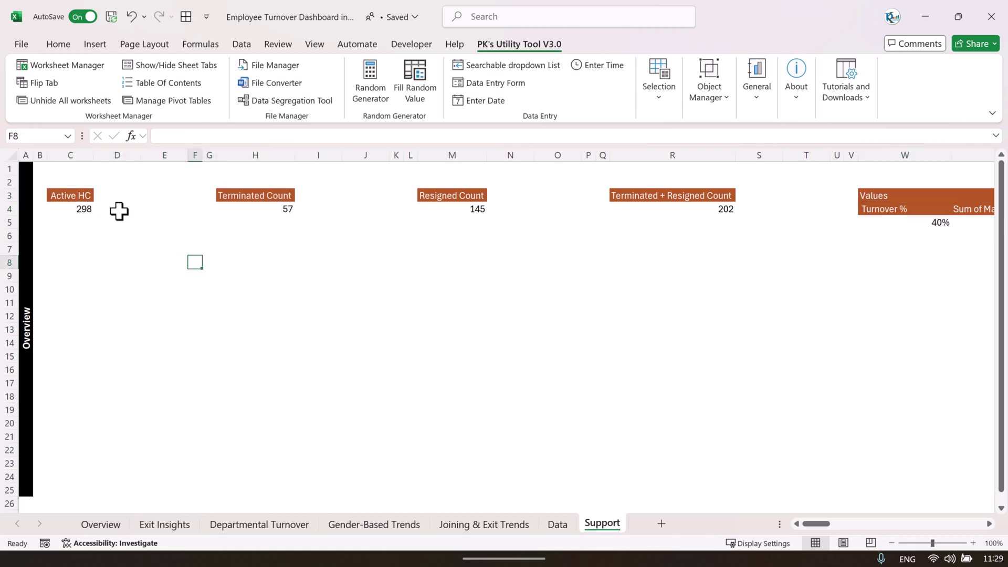
{"action": "left_click_drag", "start_coordinate": [84, 198], "coordinate": [336, 210]}
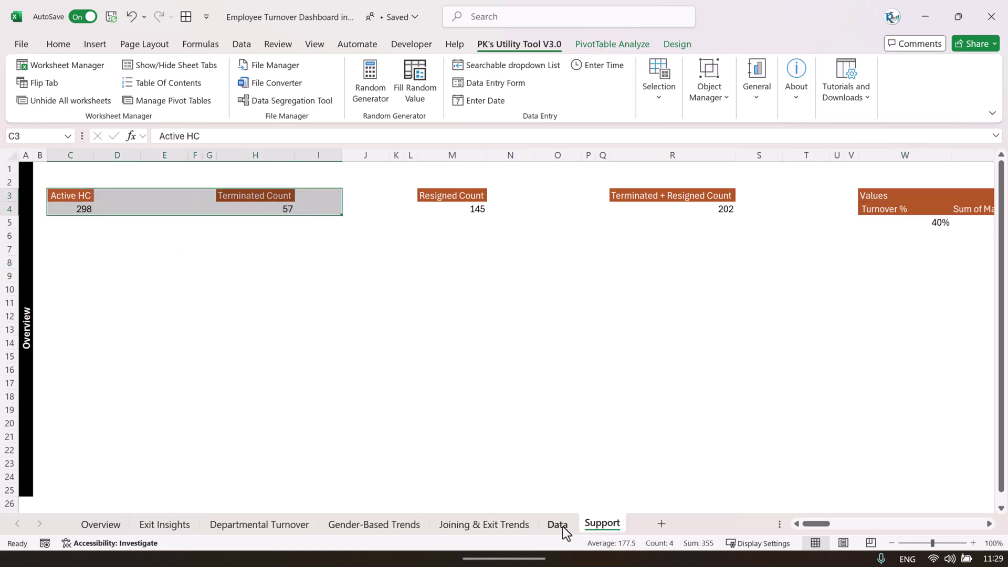
{"action": "left_click", "coordinate": [559, 525]}
Step: Show the Data sheet's employee table and jump down to its last record
{"action": "left_click", "coordinate": [619, 48]}
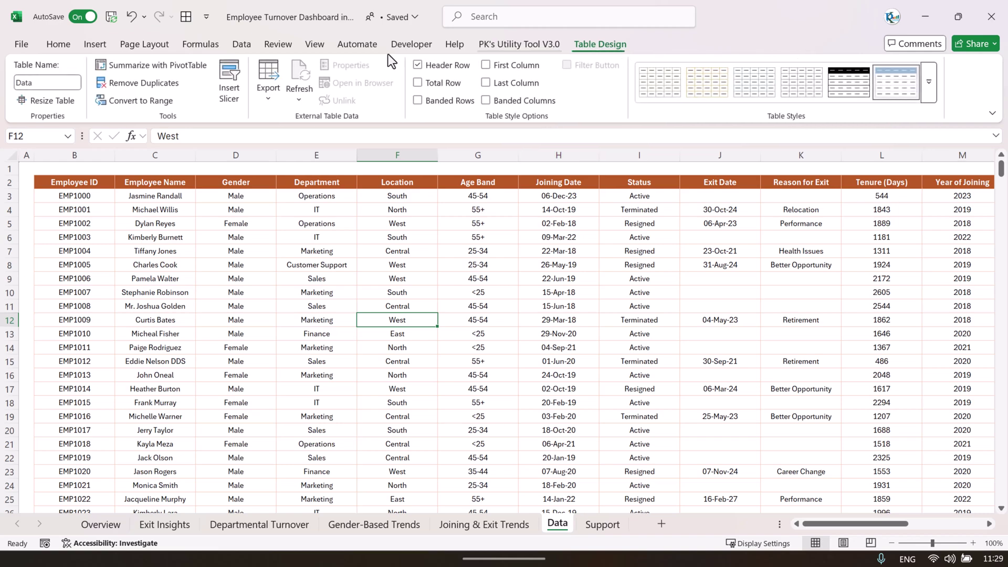
{"action": "left_click", "coordinate": [536, 297]}
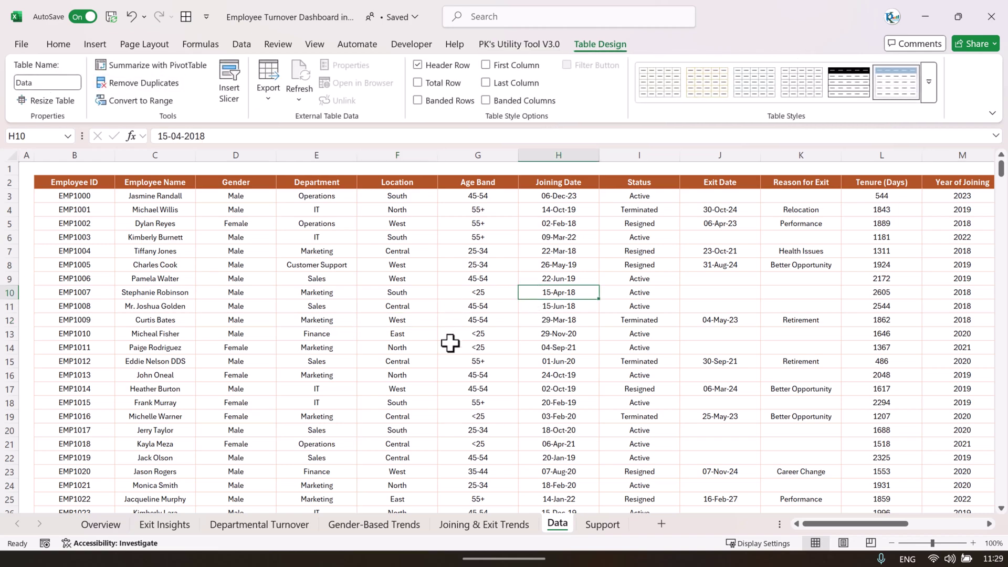
{"action": "scroll", "coordinate": [394, 311], "scroll_direction": "down", "scroll_amount": 3}
{"action": "left_click", "coordinate": [322, 277]}
{"action": "key", "text": "ctrl+Down"}
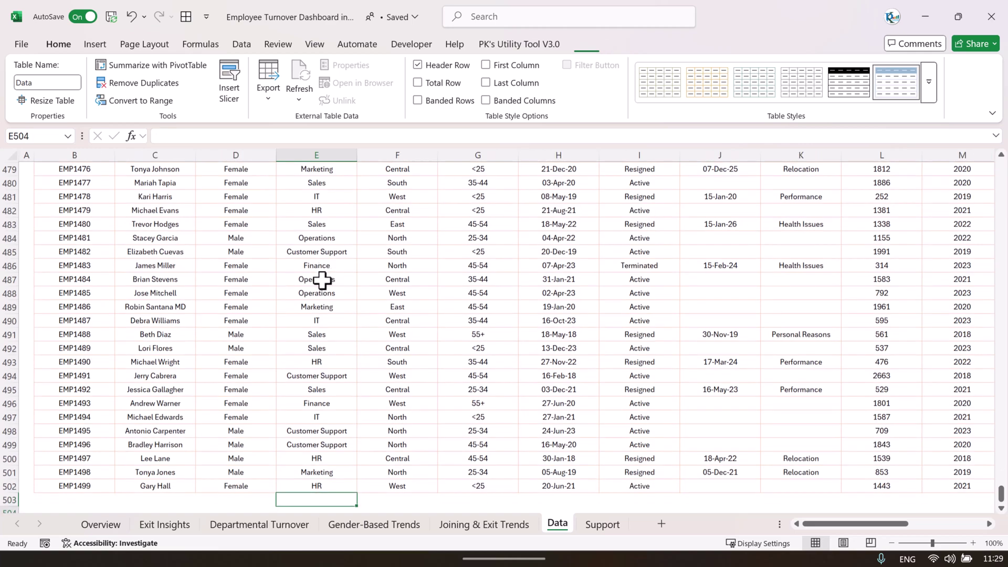
{"action": "key", "text": "Down"}
{"action": "key", "text": "Up"}
Step: Jump back to the top and select the employee records from the first row down
{"action": "key", "text": "Left"}
{"action": "key", "text": "Left"}
{"action": "key", "text": "ctrl+Up"}
{"action": "key", "text": "ctrl+Up"}
{"action": "key", "text": "Down"}
{"action": "key", "text": "Down"}
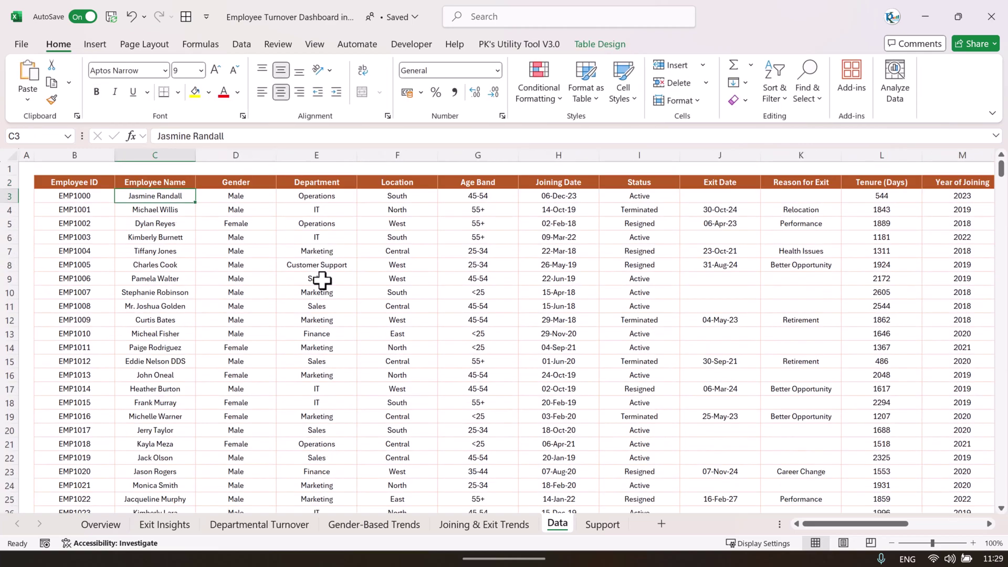
{"action": "key", "text": "shift+space"}
{"action": "key", "text": "ctrl+shift+Down"}
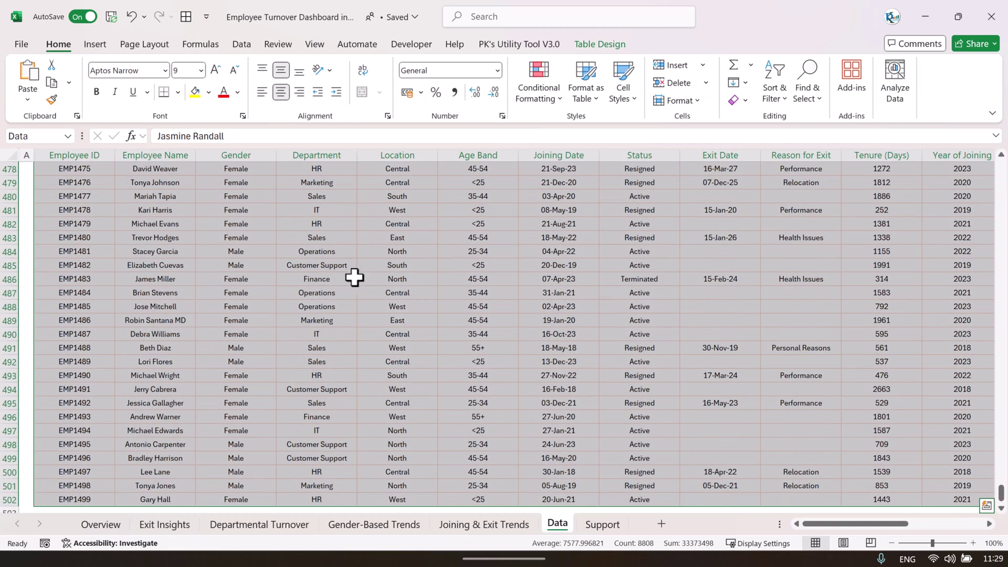
{"action": "left_click", "coordinate": [462, 276]}
{"action": "key", "text": "ctrl+Up"}
{"action": "key", "text": "Down"}
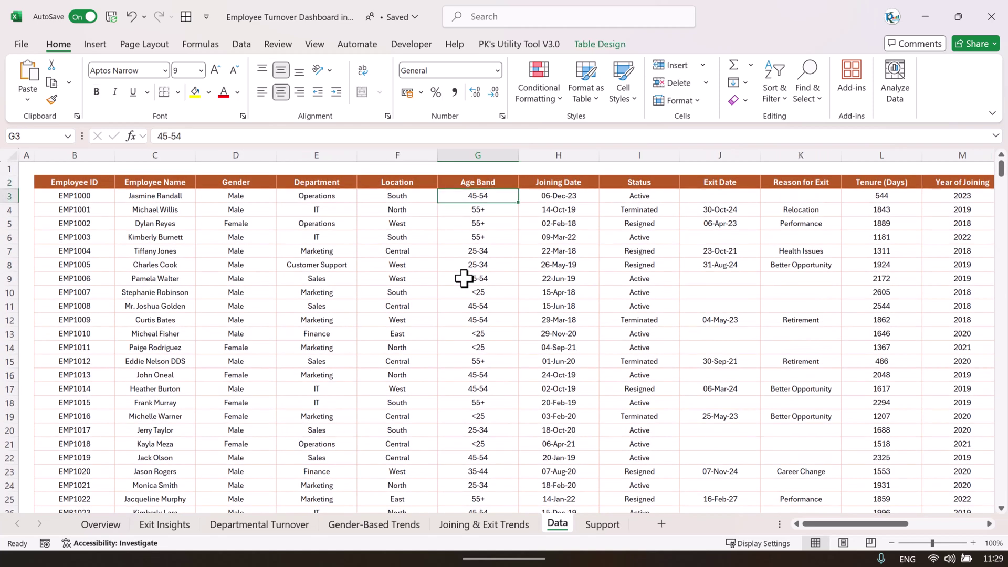
{"action": "left_click_drag", "start_coordinate": [59, 195], "coordinate": [557, 389]}
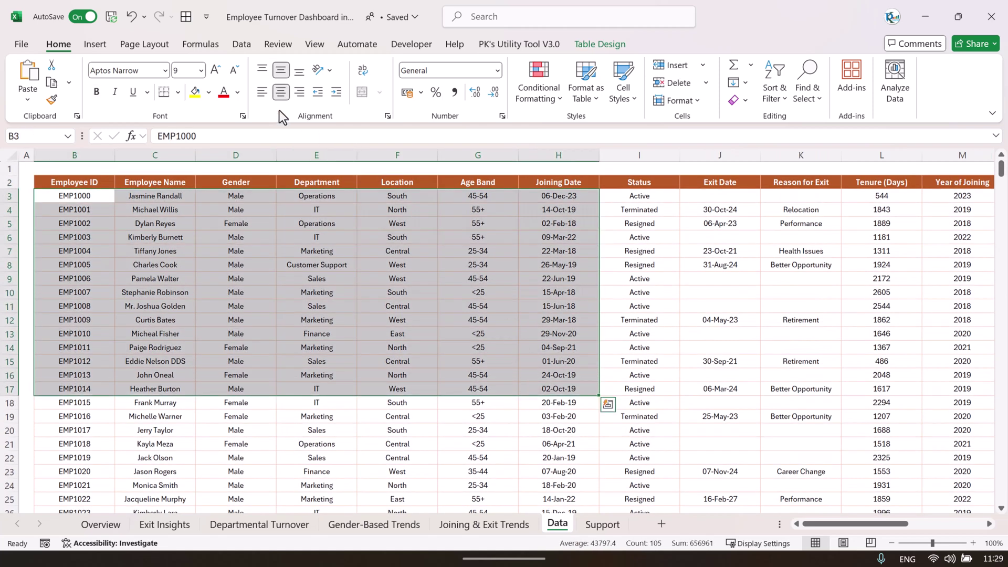
Step: Run Refresh All on the data connections and pivots, then switch to the Overview dashboard
{"action": "left_click", "coordinate": [242, 45]}
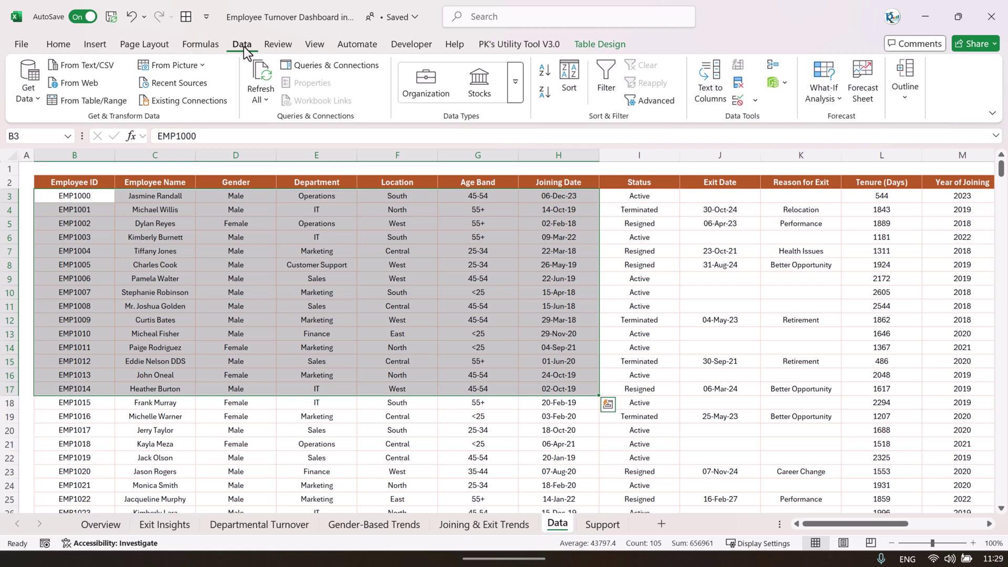
{"action": "left_click", "coordinate": [267, 99]}
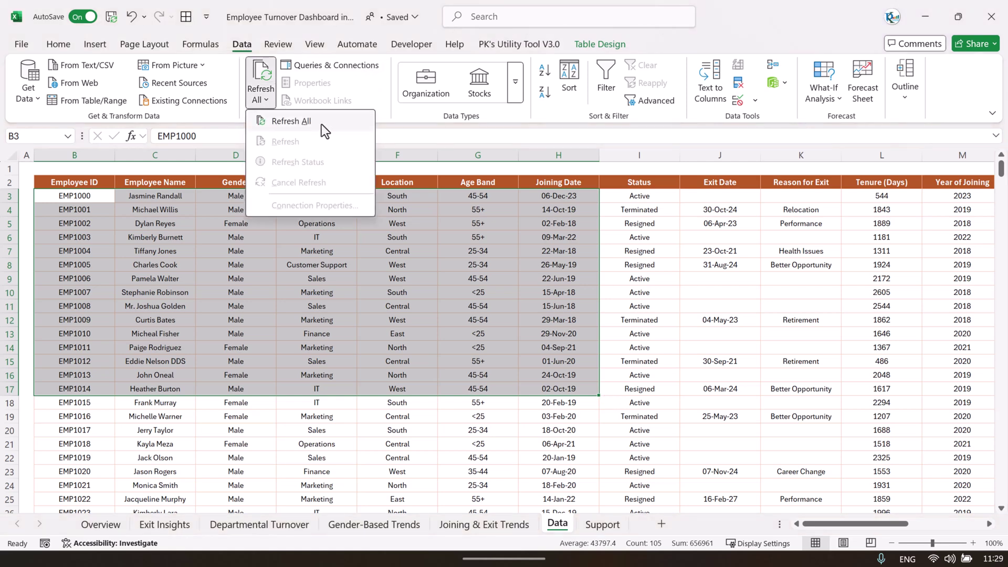
{"action": "left_click", "coordinate": [525, 292]}
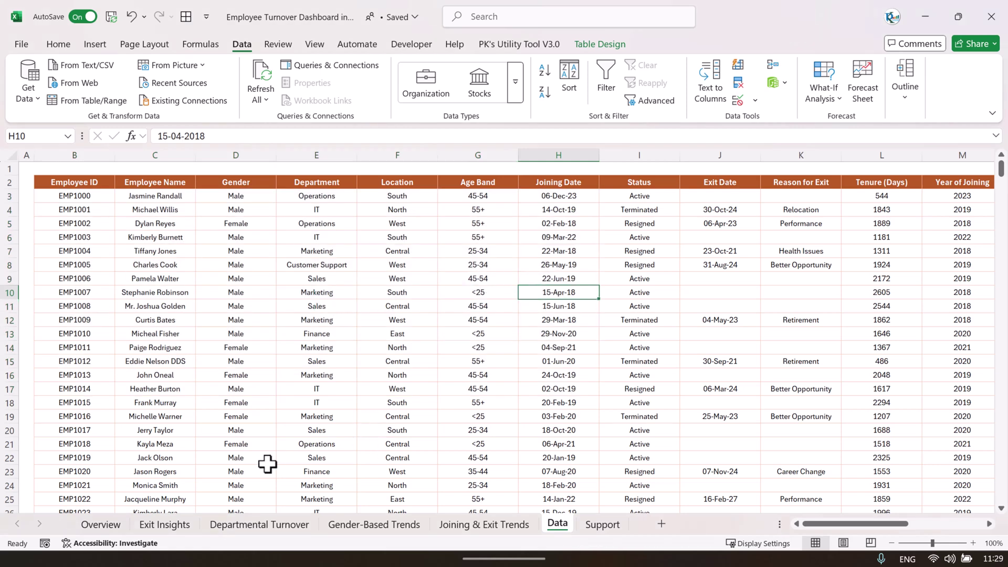
{"action": "left_click", "coordinate": [102, 524]}
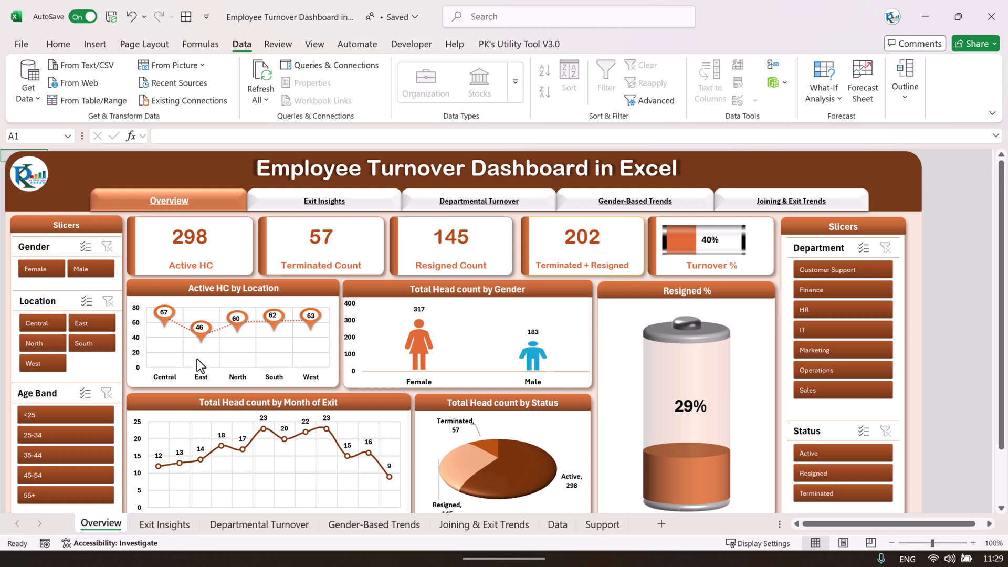
Step: Open the Support sheet and select its row of Overview KPI values
{"action": "left_click", "coordinate": [602, 524]}
{"action": "left_click", "coordinate": [497, 317]}
{"action": "left_click_drag", "start_coordinate": [82, 205], "coordinate": [814, 210]}
{"action": "left_click", "coordinate": [421, 300]}
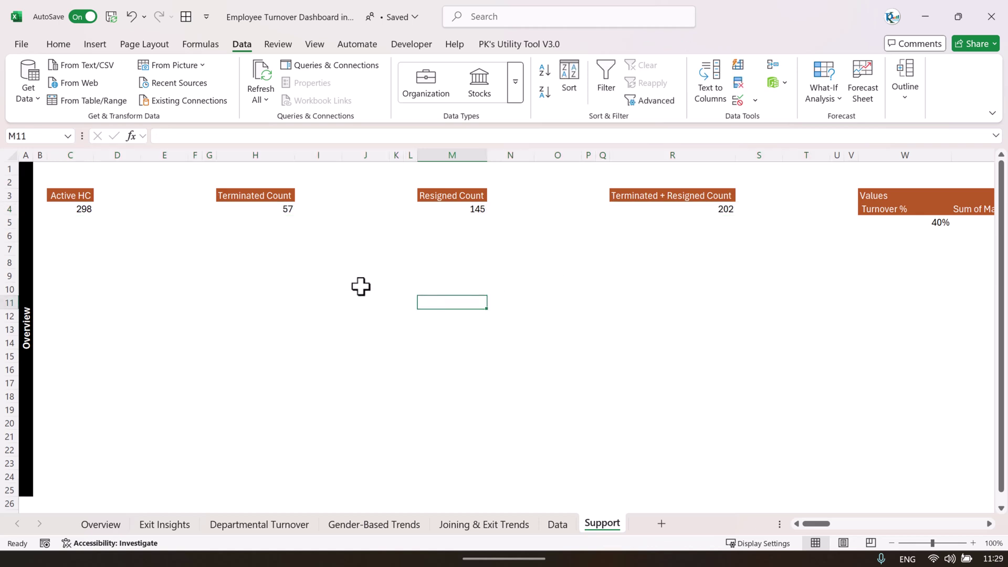
{"action": "left_click", "coordinate": [25, 179]}
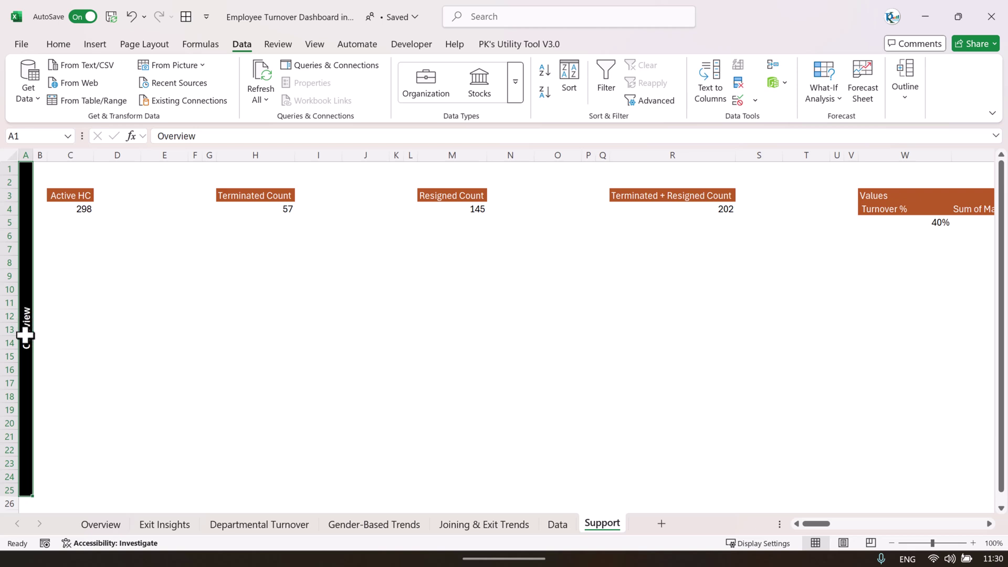
{"action": "left_click_drag", "start_coordinate": [81, 209], "coordinate": [788, 212]}
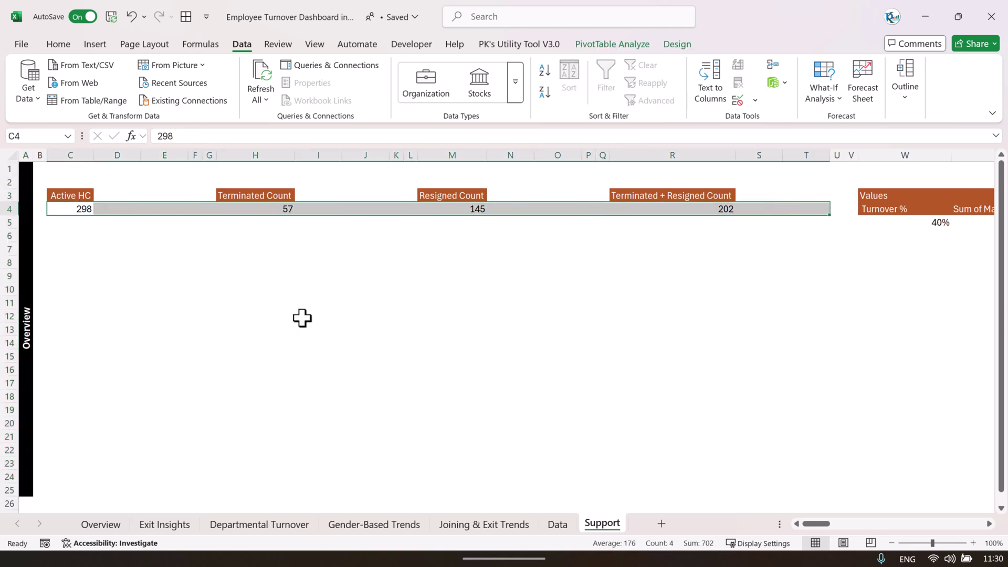
{"action": "left_click", "coordinate": [154, 351]}
Step: Compare the Overview dashboard with the Support sheet's Active HC and KPI values row
{"action": "left_click", "coordinate": [100, 524]}
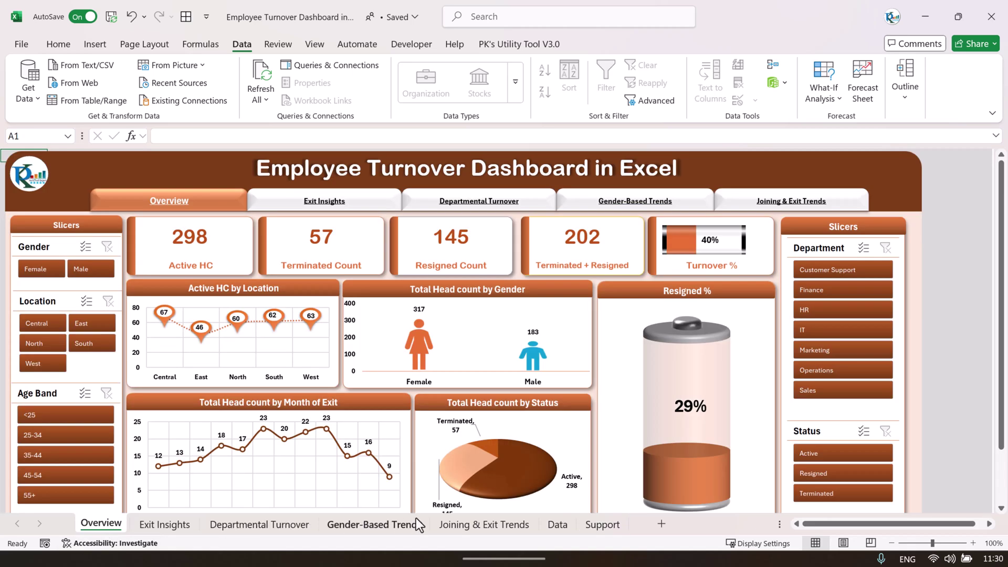
{"action": "left_click", "coordinate": [601, 524]}
{"action": "left_click_drag", "start_coordinate": [78, 209], "coordinate": [618, 210]}
{"action": "left_click", "coordinate": [68, 193]}
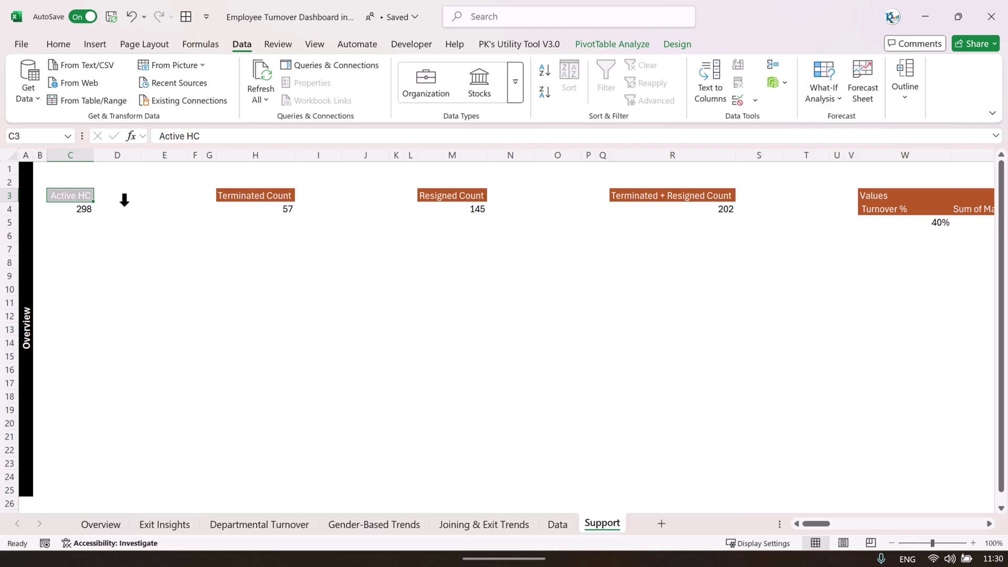
{"action": "left_click", "coordinate": [100, 524]}
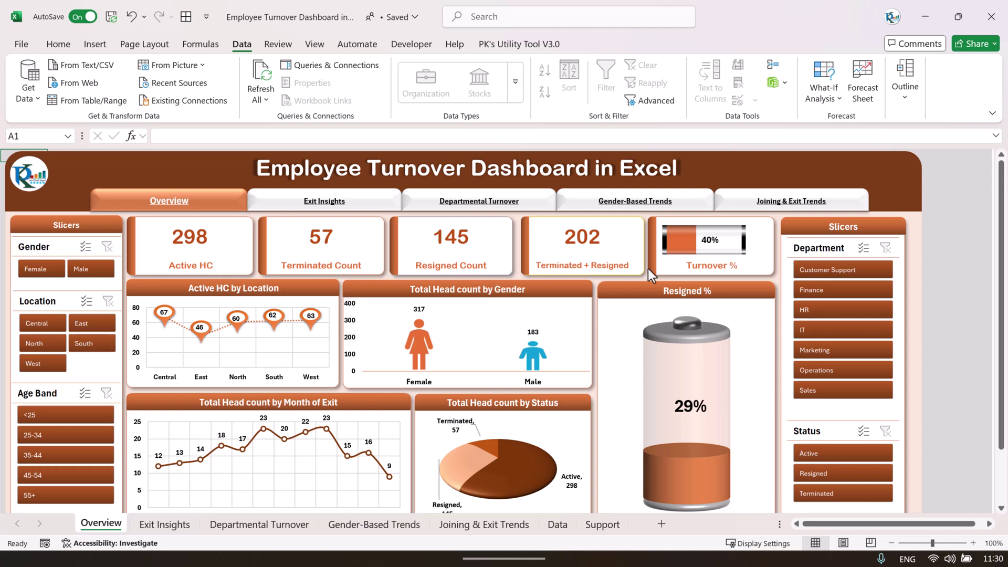
{"action": "left_click", "coordinate": [602, 524]}
{"action": "left_click_drag", "start_coordinate": [74, 206], "coordinate": [735, 209]}
Step: Scroll right past the Turnover % values and Active HC by Location pivot to the Exit Insights pivots
{"action": "left_click_drag", "start_coordinate": [809, 527], "coordinate": [824, 526]}
{"action": "left_click_drag", "start_coordinate": [379, 217], "coordinate": [505, 220]}
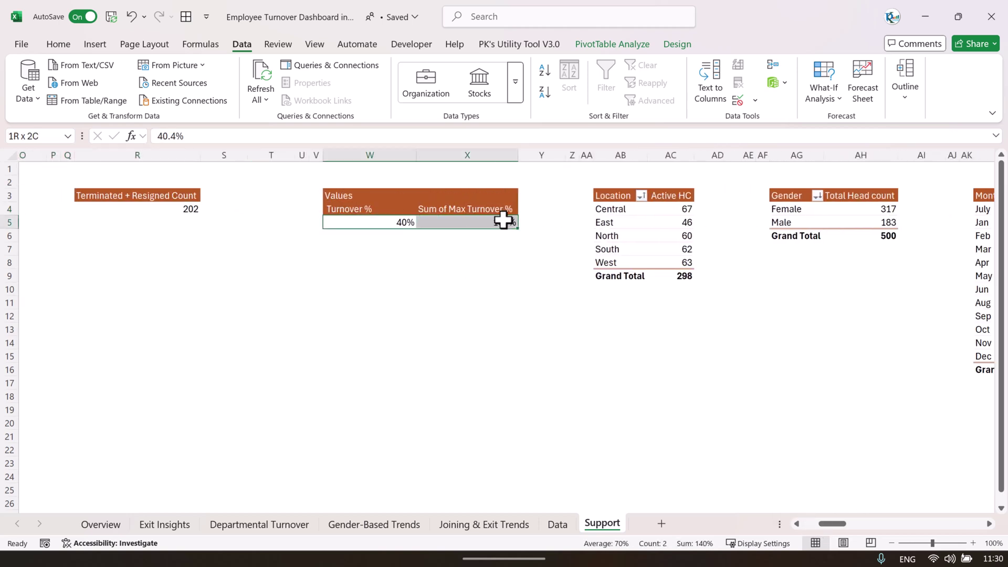
{"action": "left_click_drag", "start_coordinate": [377, 221], "coordinate": [474, 223]}
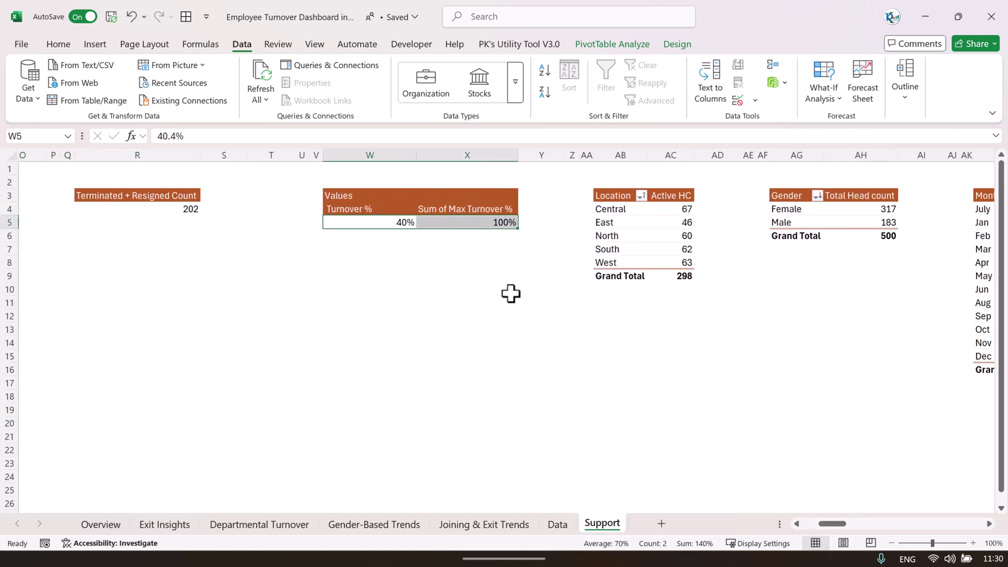
{"action": "left_click", "coordinate": [548, 313]}
{"action": "left_click_drag", "start_coordinate": [622, 209], "coordinate": [683, 265]}
{"action": "left_click_drag", "start_coordinate": [830, 525], "coordinate": [881, 525]}
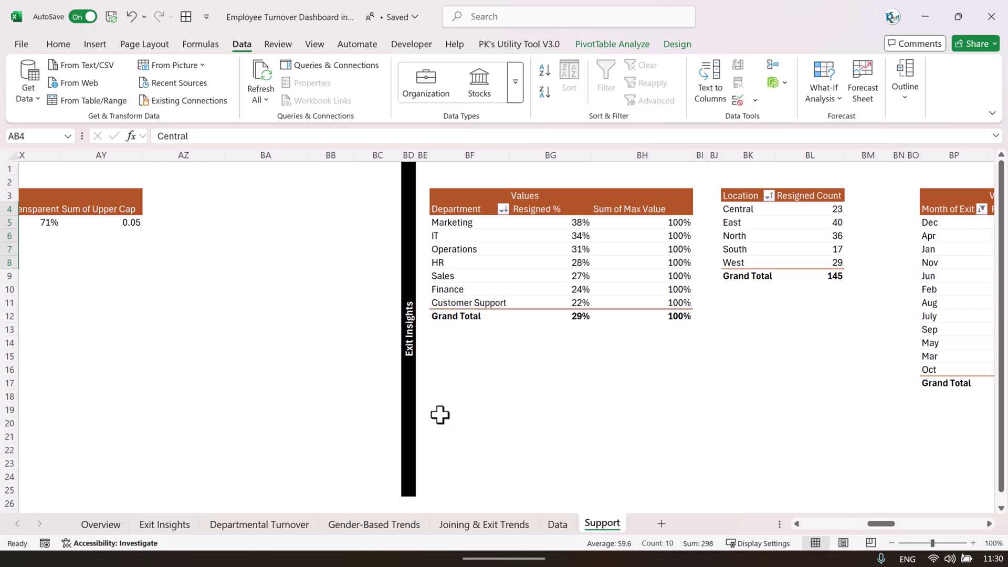
Step: Check the Exit Insights page against its Support pivots, then select the Departmental Turnover section
{"action": "left_click", "coordinate": [412, 368]}
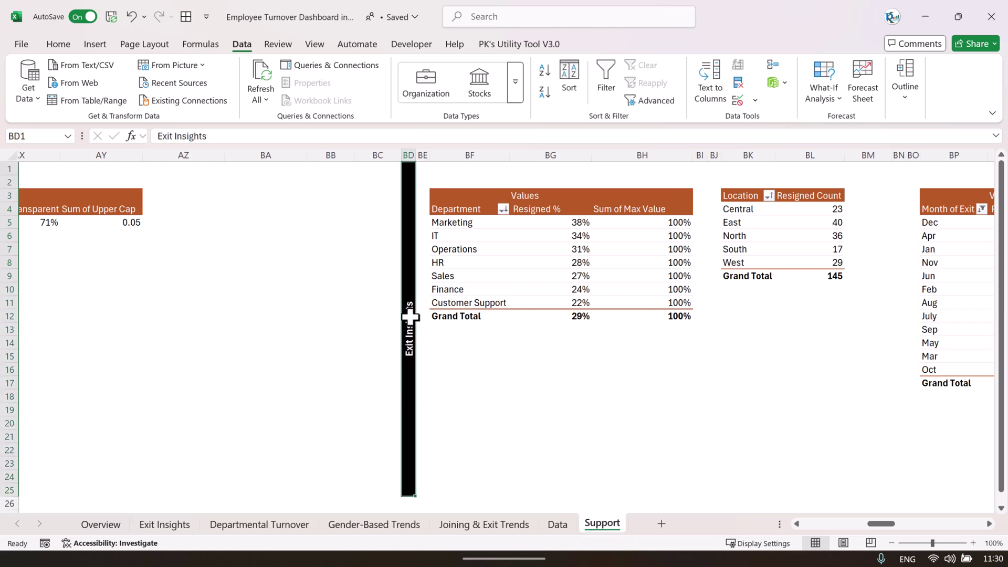
{"action": "left_click", "coordinate": [172, 525]}
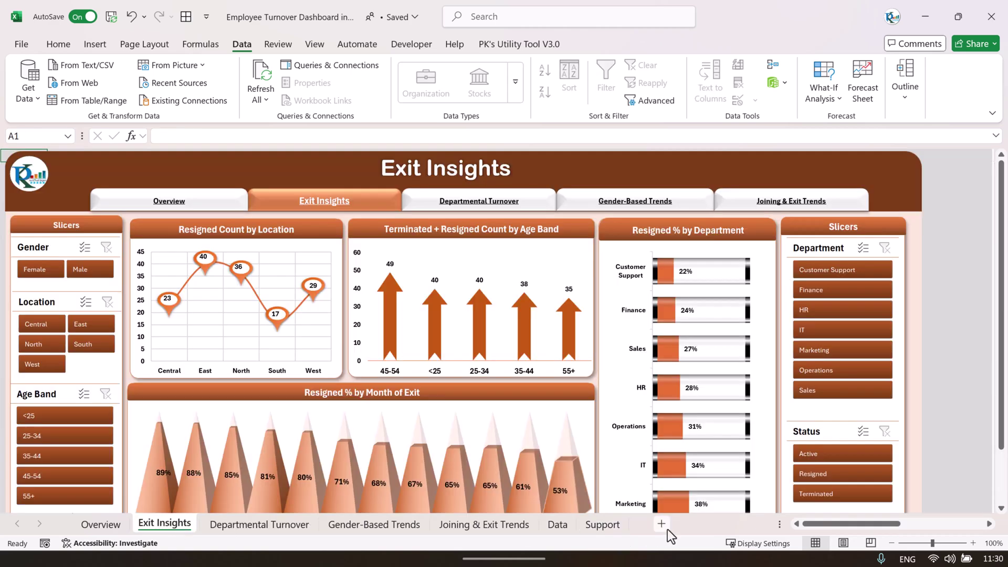
{"action": "left_click", "coordinate": [599, 525]}
{"action": "left_click_drag", "start_coordinate": [473, 245], "coordinate": [651, 260]}
{"action": "left_click", "coordinate": [669, 265]}
Step: Review the Gender-Based and Joining & Exit Trends pivots, including the 35-44 count, then open Overview
{"action": "left_click_drag", "start_coordinate": [903, 524], "coordinate": [970, 524]}
{"action": "left_click", "coordinate": [623, 289]}
{"action": "left_click", "coordinate": [631, 344]}
{"action": "left_click_drag", "start_coordinate": [830, 248], "coordinate": [234, 263]}
{"action": "left_click", "coordinate": [326, 249]}
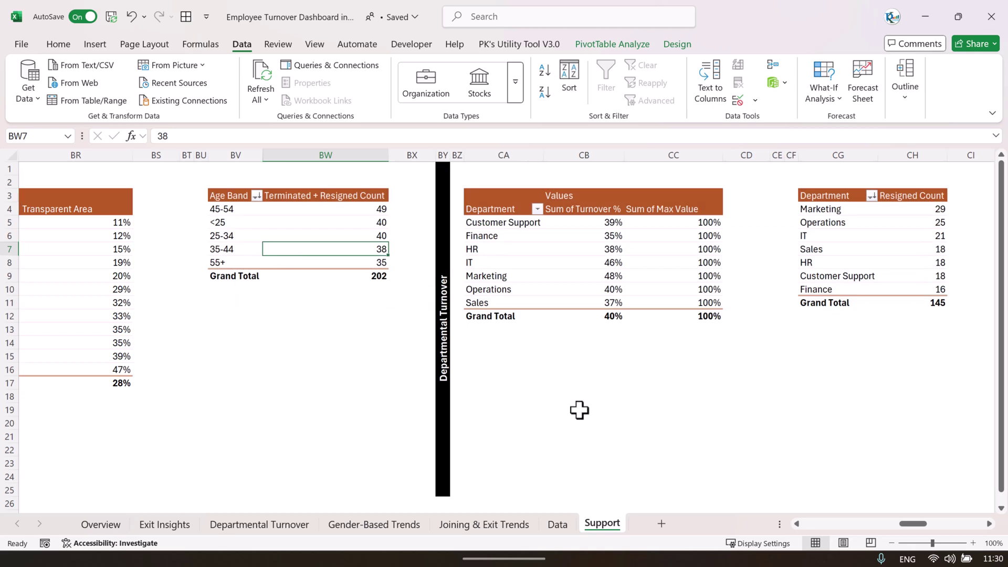
{"action": "left_click_drag", "start_coordinate": [920, 523], "coordinate": [628, 520]}
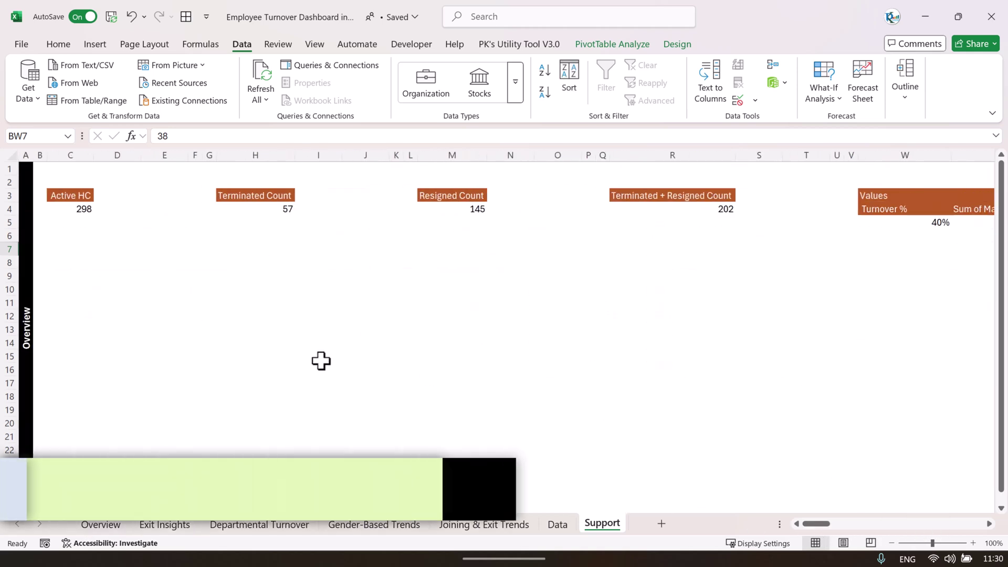
{"action": "left_click", "coordinate": [100, 524]}
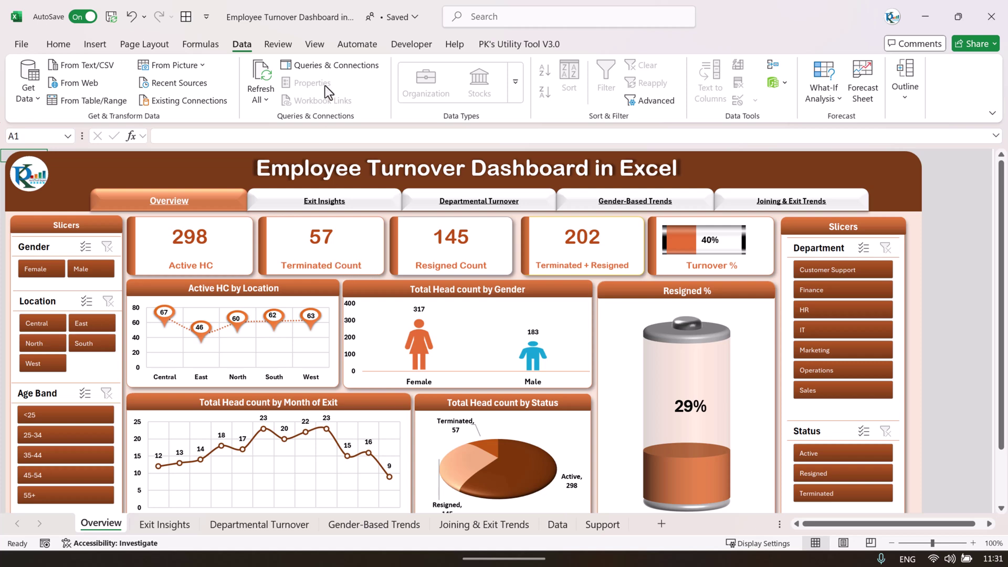
Step: Unprotect the Overview dashboard sheet from the Review ribbon
{"action": "left_click", "coordinate": [279, 46]}
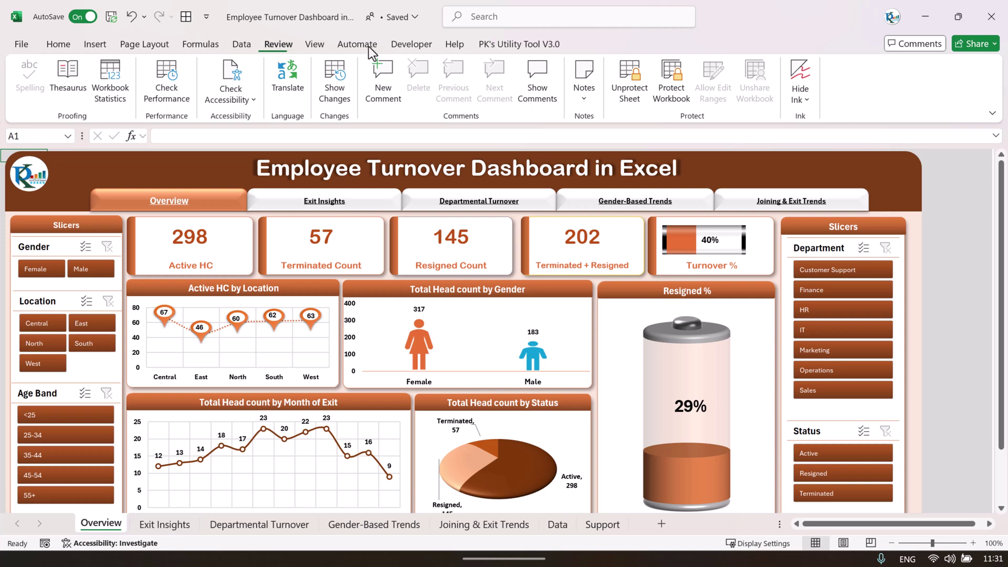
{"action": "left_click", "coordinate": [640, 98]}
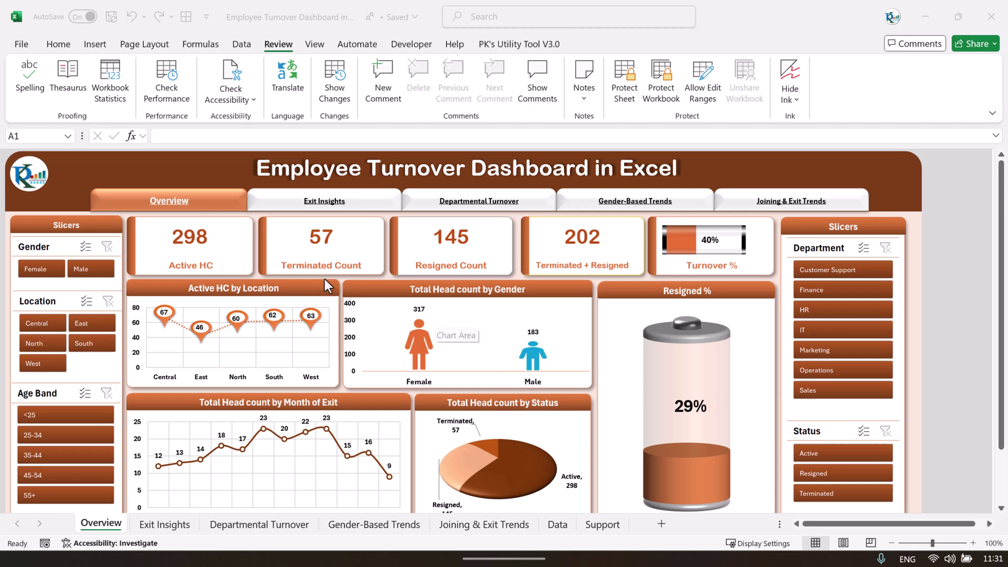
{"action": "left_click", "coordinate": [147, 161]}
Step: Test-move the header strip and the Active HC by Location box, undoing each move
{"action": "left_click", "coordinate": [78, 173]}
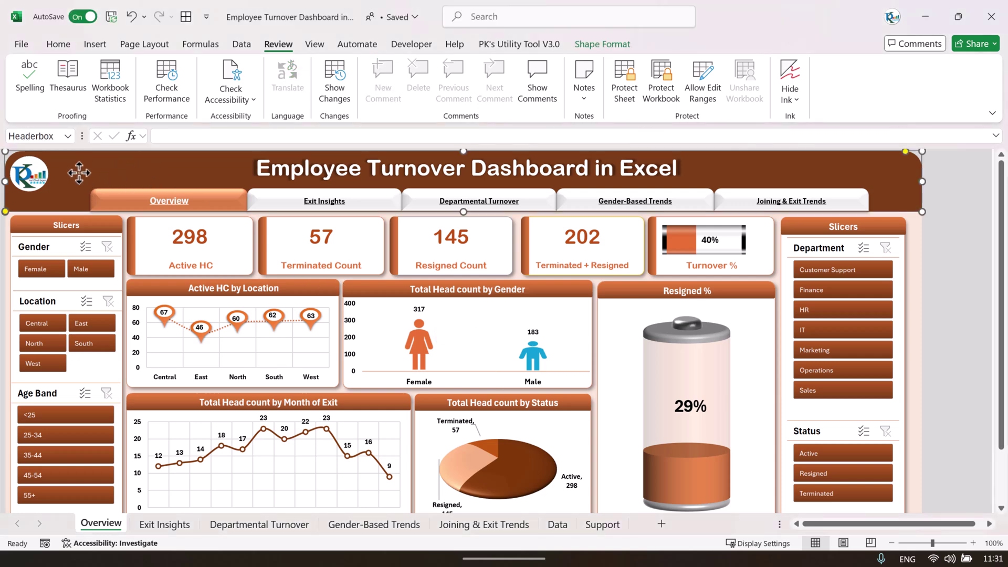
{"action": "left_click_drag", "start_coordinate": [79, 173], "coordinate": [181, 168]}
{"action": "key", "text": "ctrl+z"}
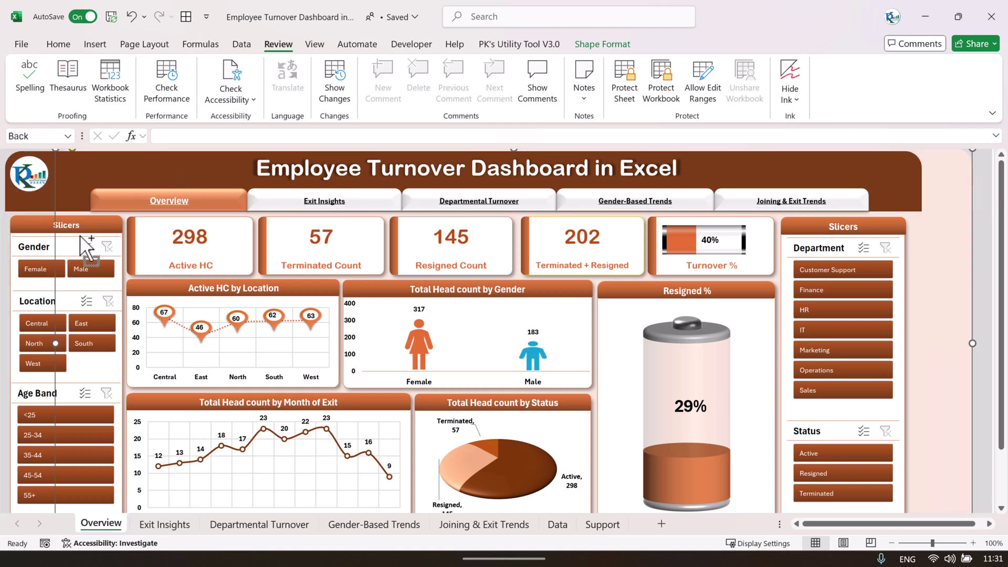
{"action": "left_click", "coordinate": [243, 226]}
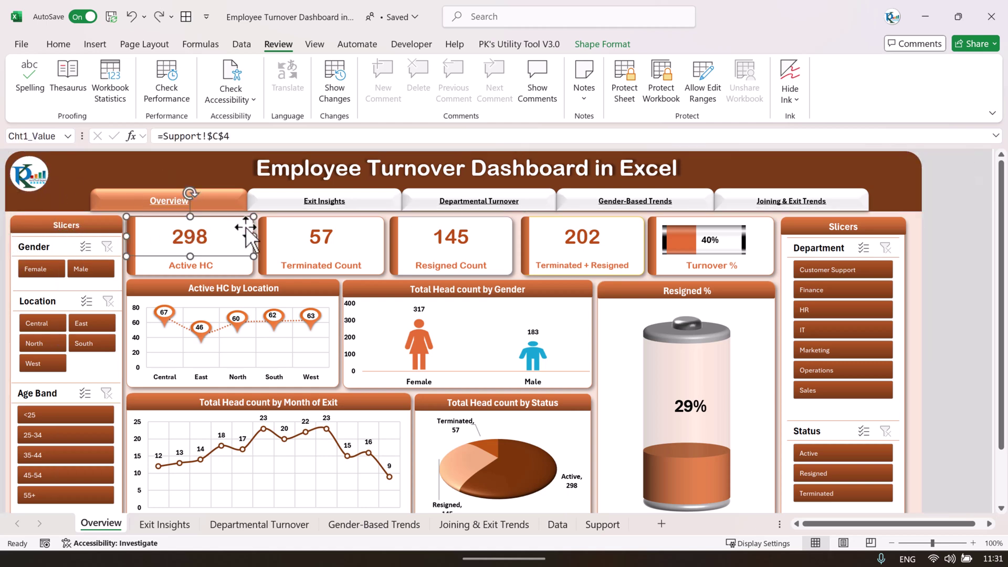
{"action": "left_click", "coordinate": [246, 265]}
{"action": "left_click", "coordinate": [122, 233]}
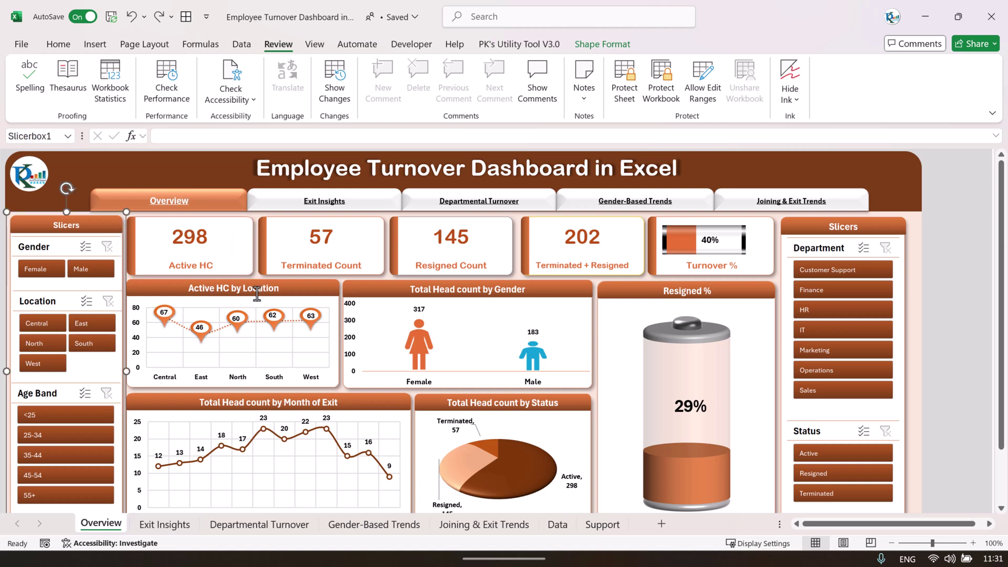
{"action": "left_click", "coordinate": [314, 290]}
{"action": "left_click_drag", "start_coordinate": [320, 287], "coordinate": [370, 283]}
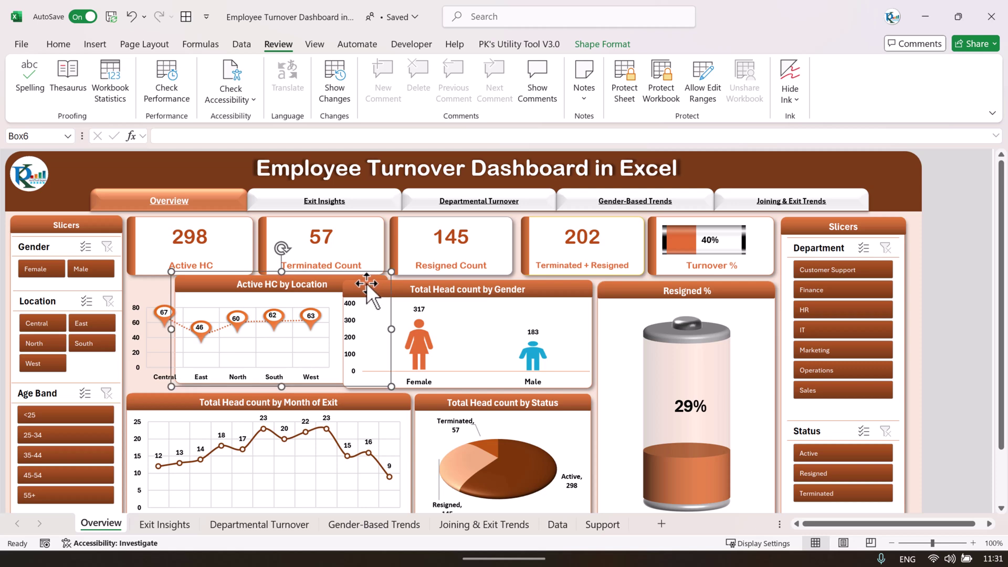
{"action": "key", "text": "ctrl+z"}
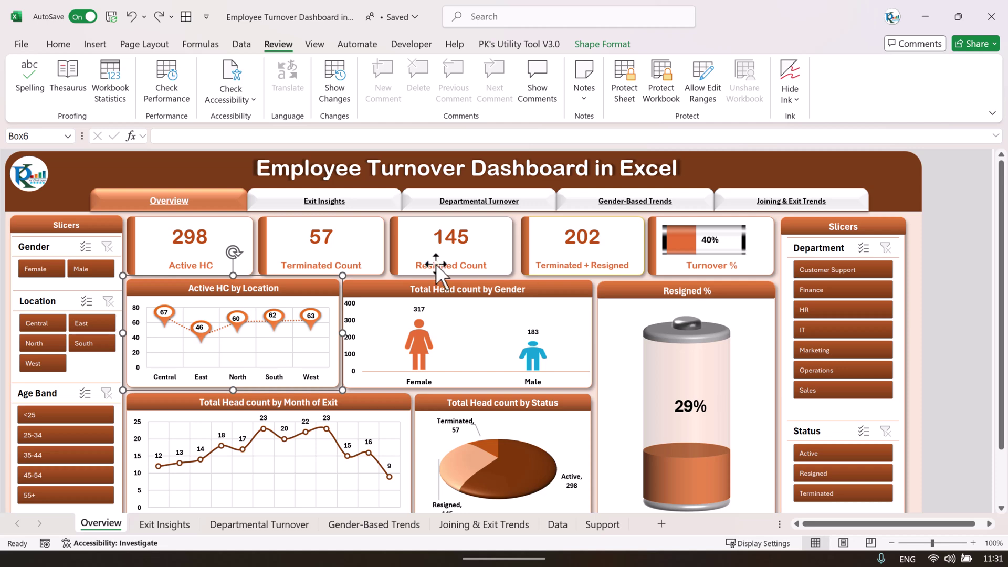
Step: Test-move the Overview and Exit Insights buttons with undo, then open the Overview button's hyperlink settings (Ctrl+K)
{"action": "right_click", "coordinate": [232, 201]}
{"action": "key", "text": "Escape"}
{"action": "left_click_drag", "start_coordinate": [233, 189], "coordinate": [263, 171]}
{"action": "key", "text": "ctrl+z"}
{"action": "left_click", "coordinate": [269, 193]}
{"action": "key", "text": "ctrl+z"}
{"action": "left_click", "coordinate": [225, 209]}
{"action": "right_click", "coordinate": [225, 209]}
{"action": "left_click", "coordinate": [213, 211]}
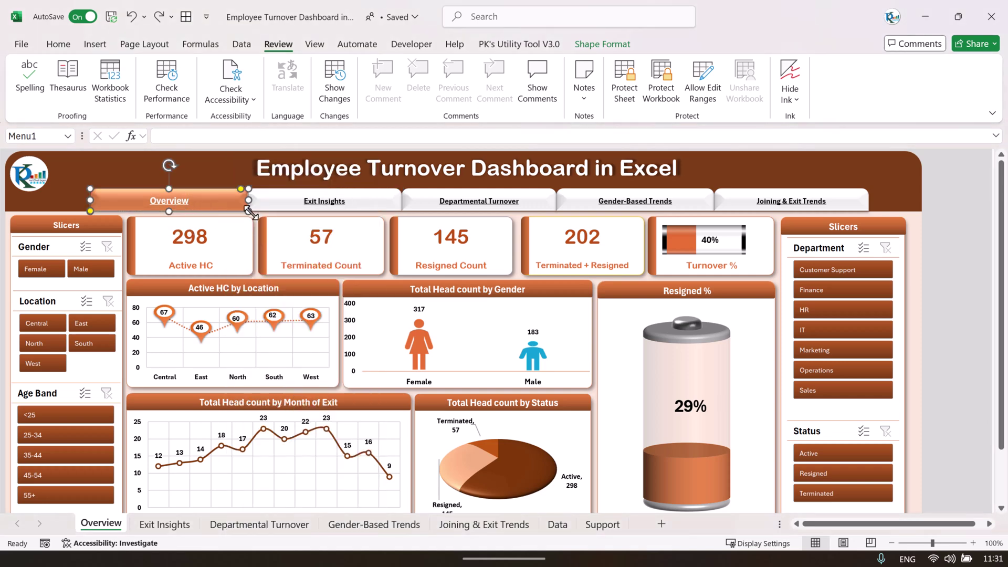
{"action": "right_click", "coordinate": [225, 212]}
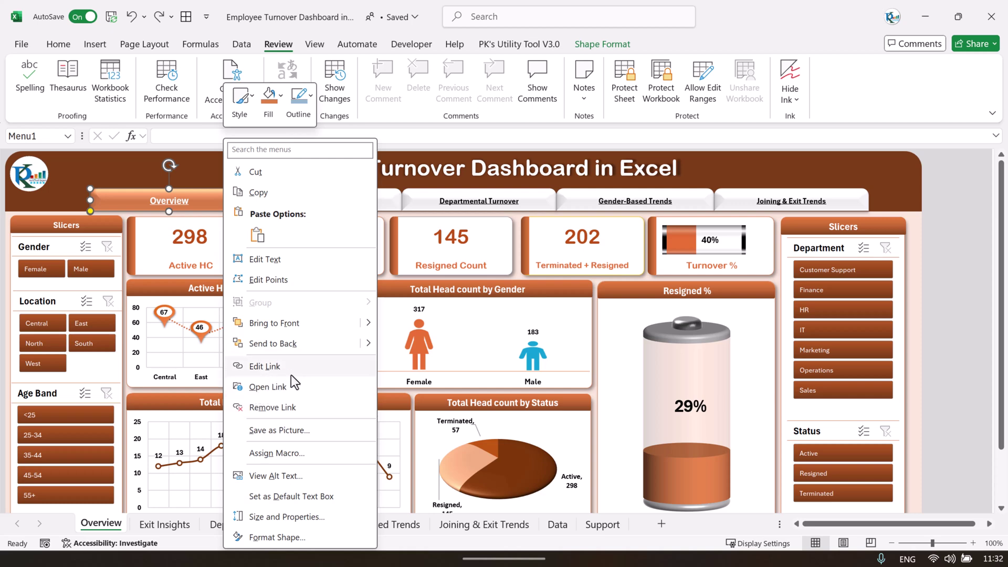
{"action": "key", "text": "Escape"}
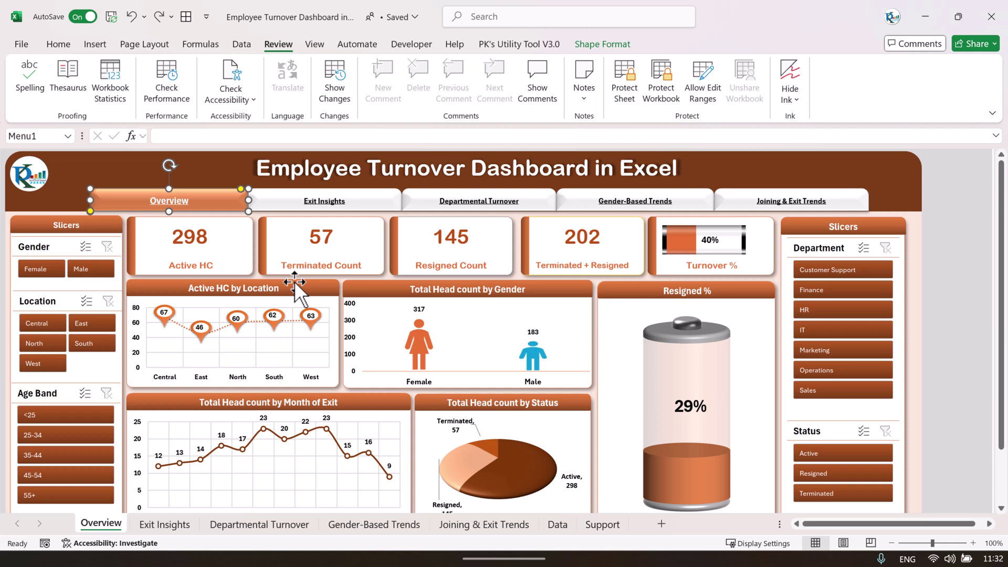
{"action": "key", "text": "ctrl+k"}
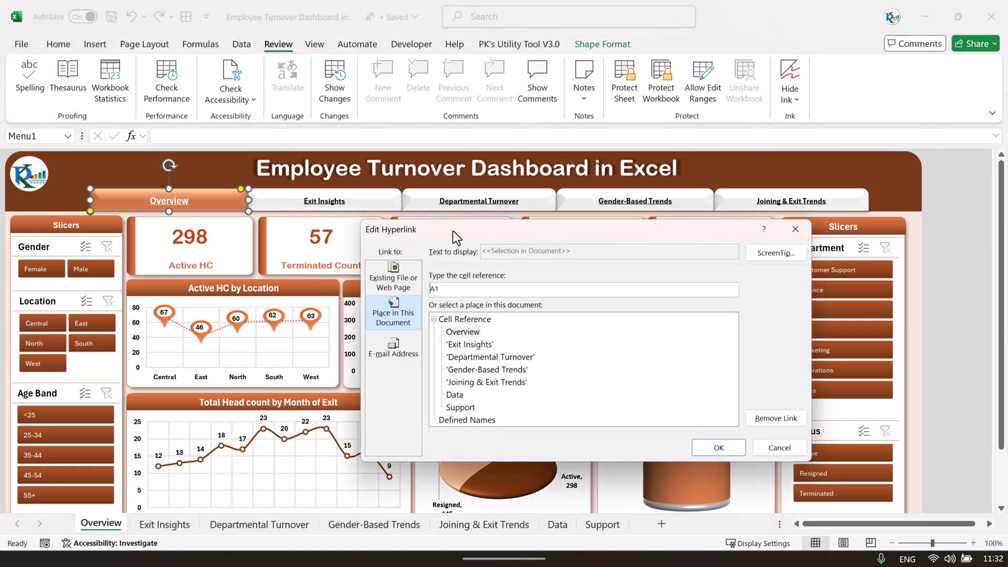
Step: Review the workbook places listed in the hyperlink dialog, then close it without saving
{"action": "left_click_drag", "start_coordinate": [453, 231], "coordinate": [330, 149]}
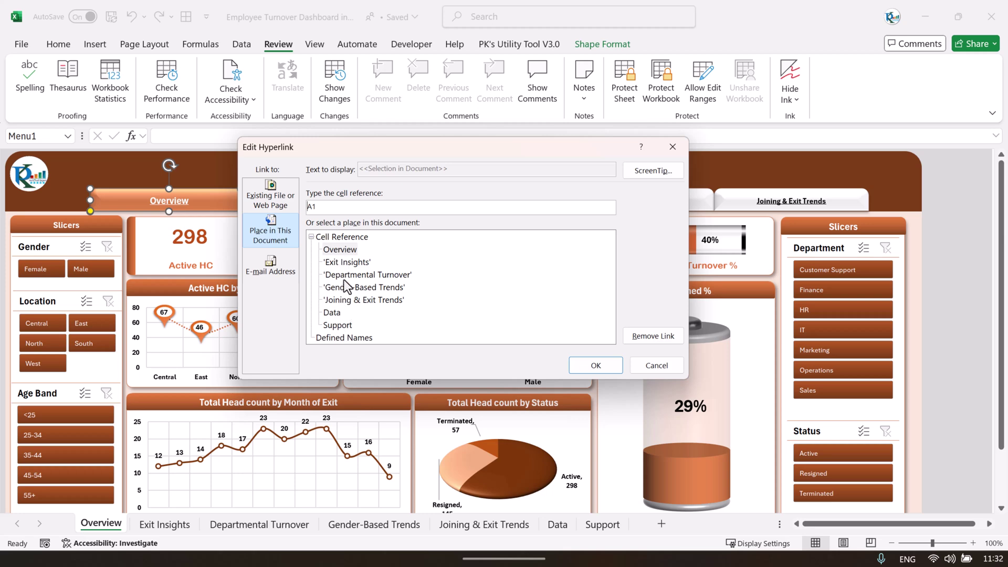
{"action": "left_click", "coordinate": [339, 252]}
{"action": "left_click", "coordinate": [340, 262]}
{"action": "left_click", "coordinate": [344, 275]}
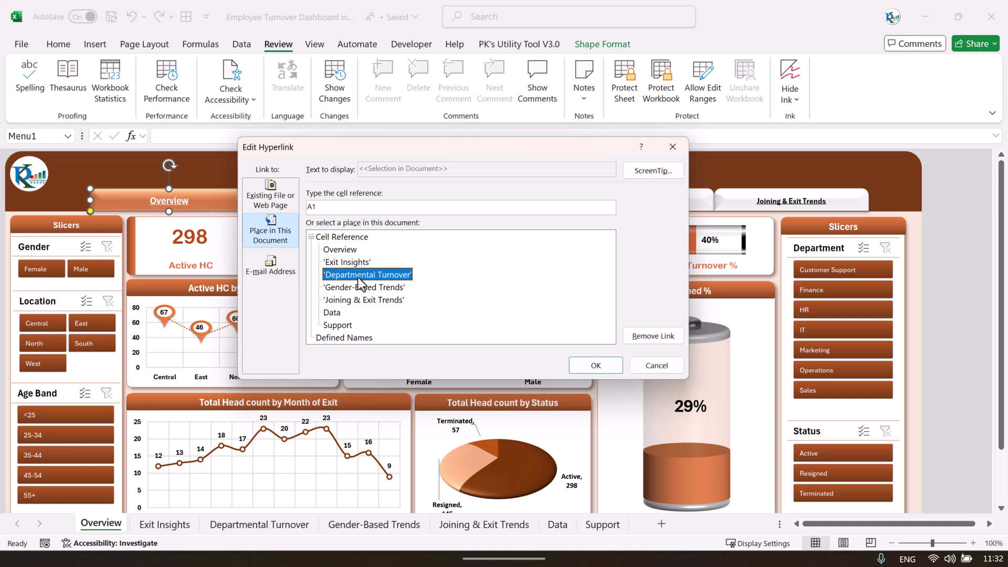
{"action": "left_click", "coordinate": [673, 147]}
Step: Verify the Exit Insights button links to cell A1 with ScreenTip 'Go to Exit Insights', and confirm
{"action": "right_click", "coordinate": [370, 211]}
{"action": "key", "text": "Escape"}
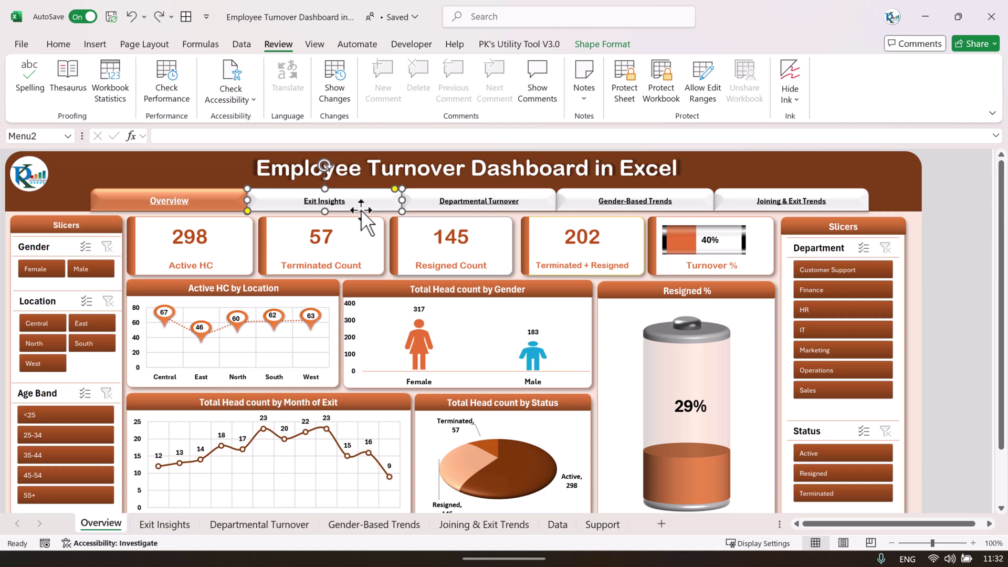
{"action": "key", "text": "ctrl+k"}
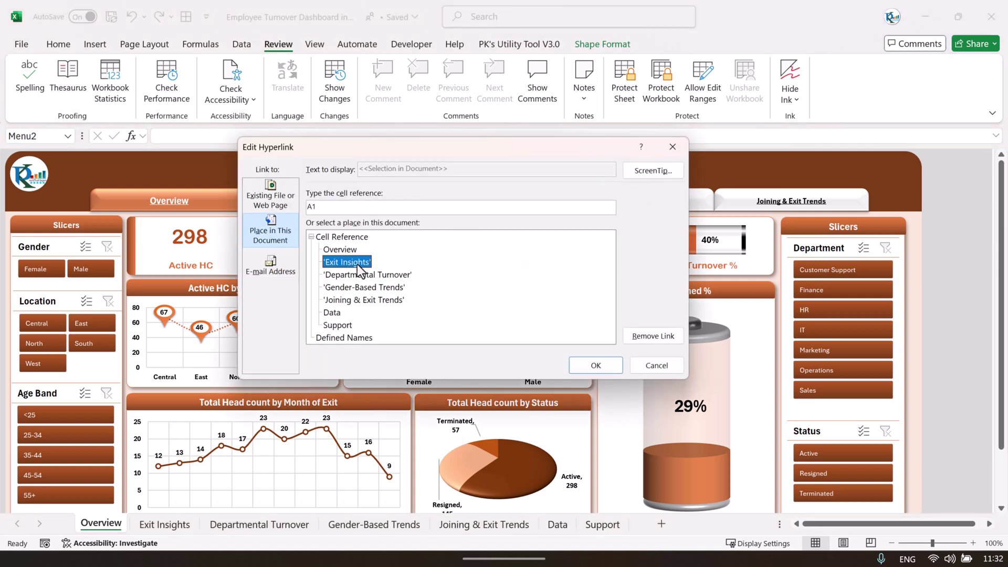
{"action": "double_click", "coordinate": [317, 208]}
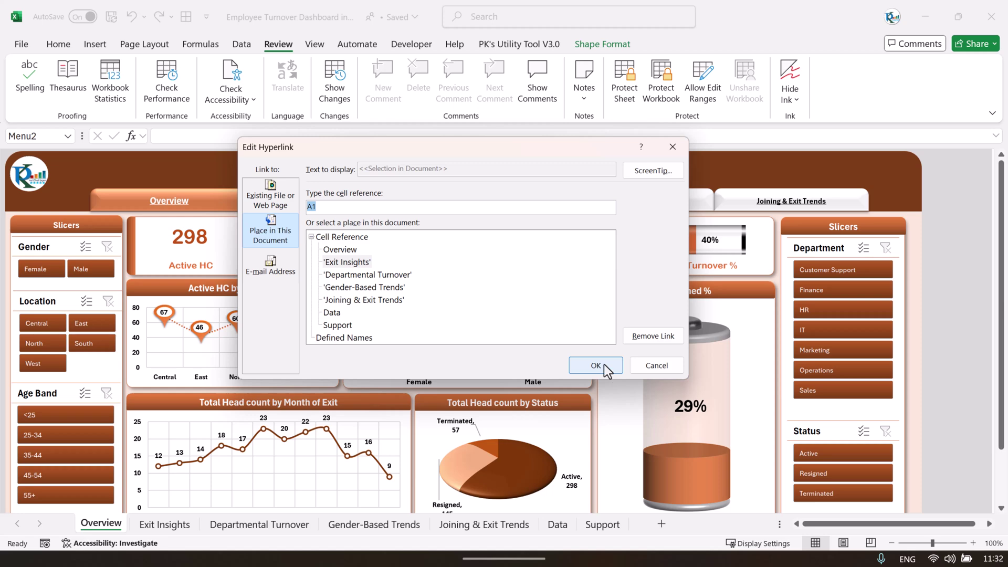
{"action": "left_click", "coordinate": [655, 175]}
{"action": "left_click", "coordinate": [397, 263]}
{"action": "left_click_drag", "start_coordinate": [424, 261], "coordinate": [335, 261]}
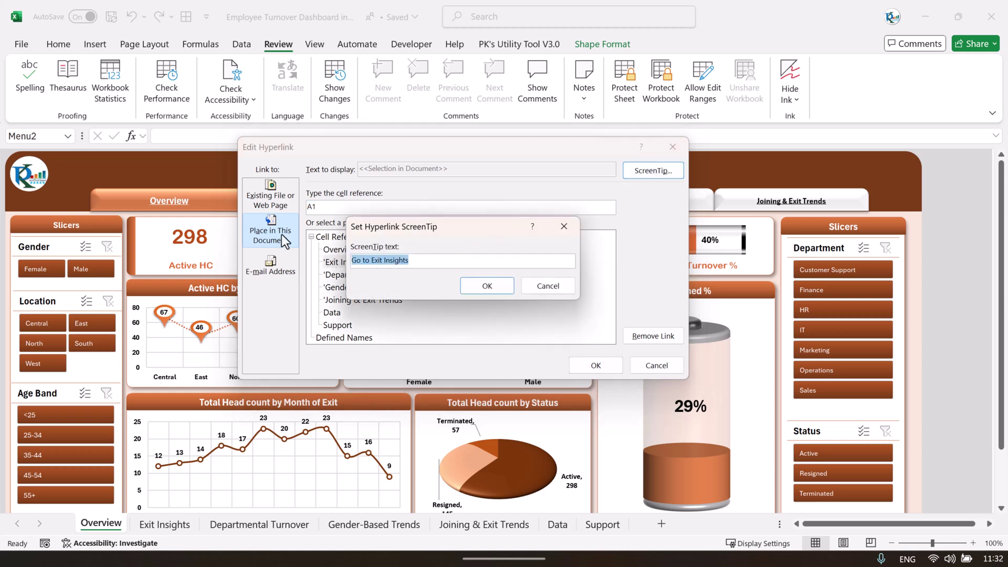
{"action": "left_click", "coordinate": [415, 262]}
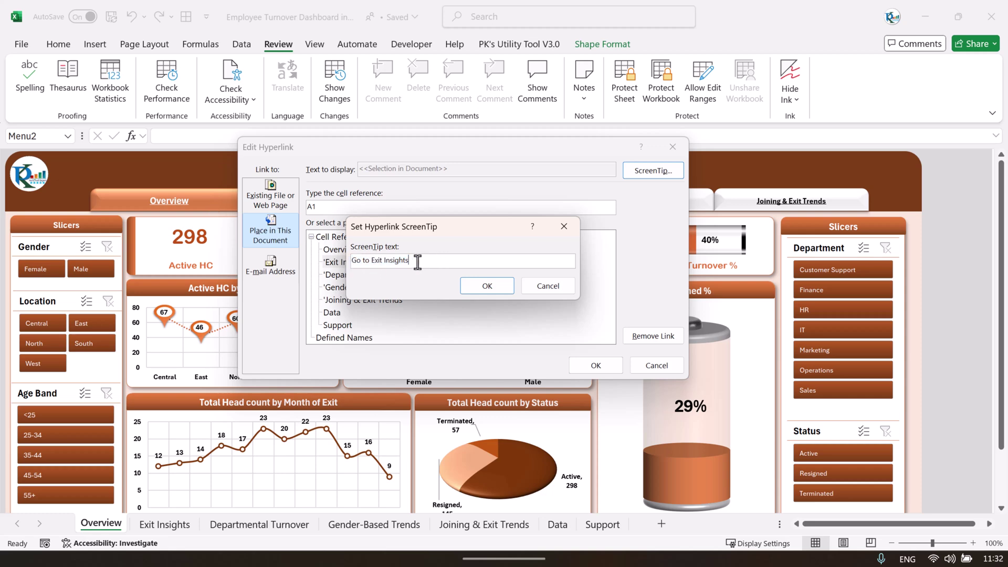
{"action": "left_click", "coordinate": [556, 288]}
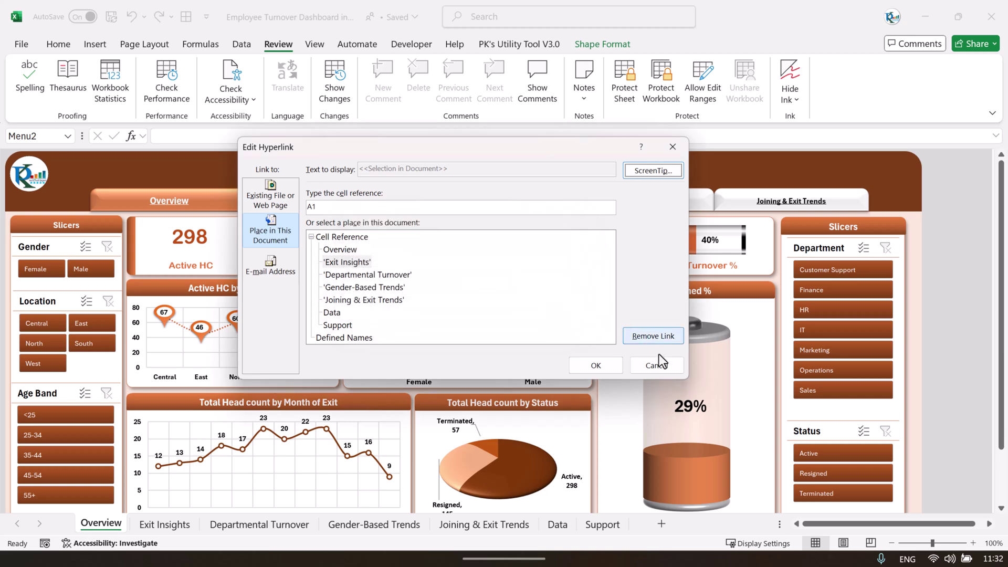
{"action": "left_click", "coordinate": [598, 368]}
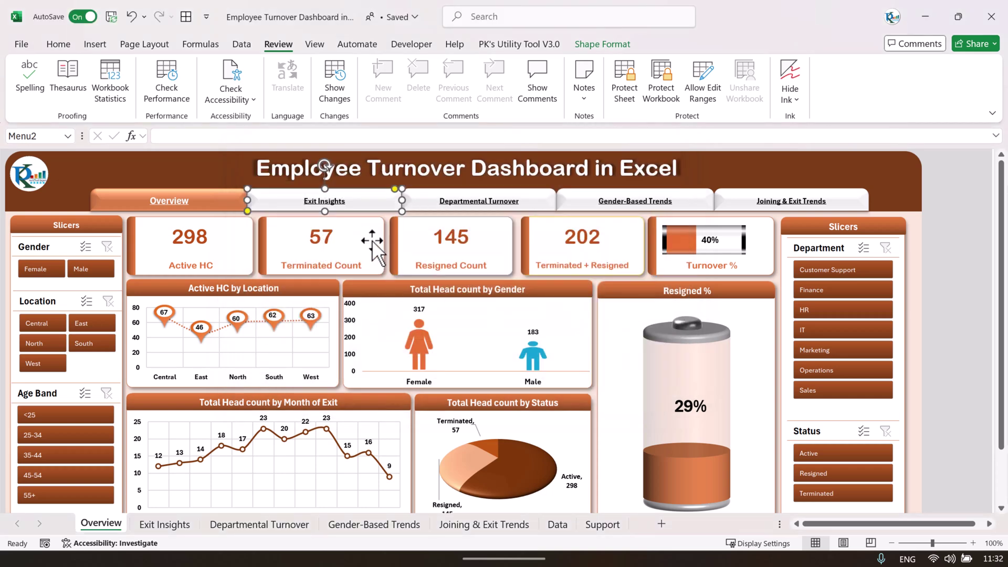
{"action": "left_click", "coordinate": [341, 210]}
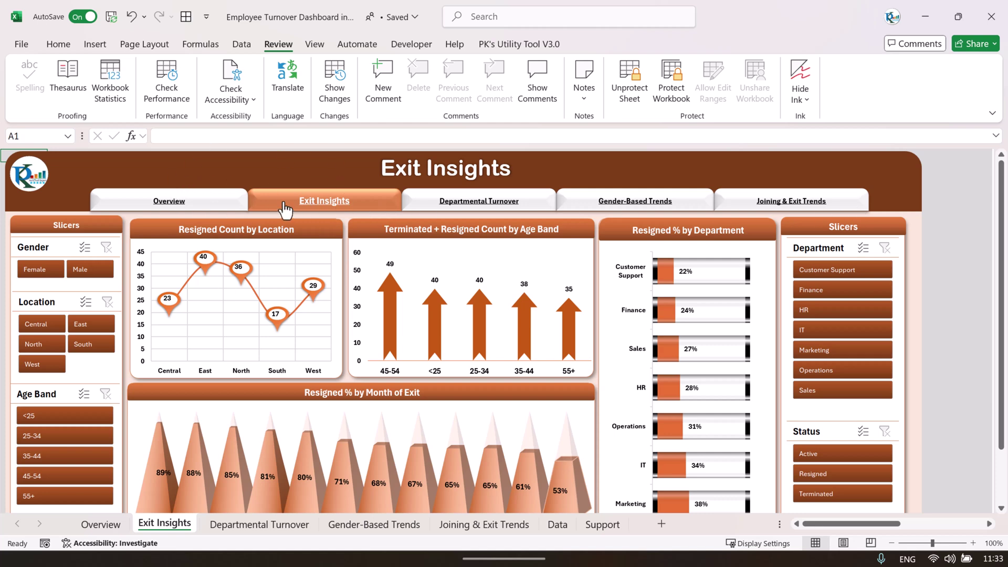
{"action": "left_click", "coordinate": [230, 209]}
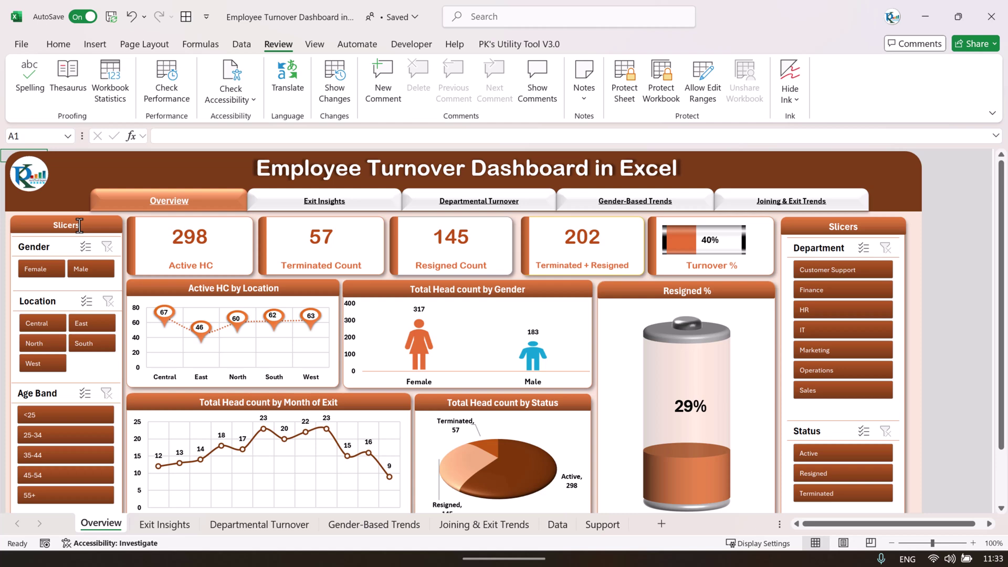
Step: Filter by Male, review the Gender slicer's pivot table connections, then switch the filter to Female
{"action": "left_click", "coordinate": [100, 269]}
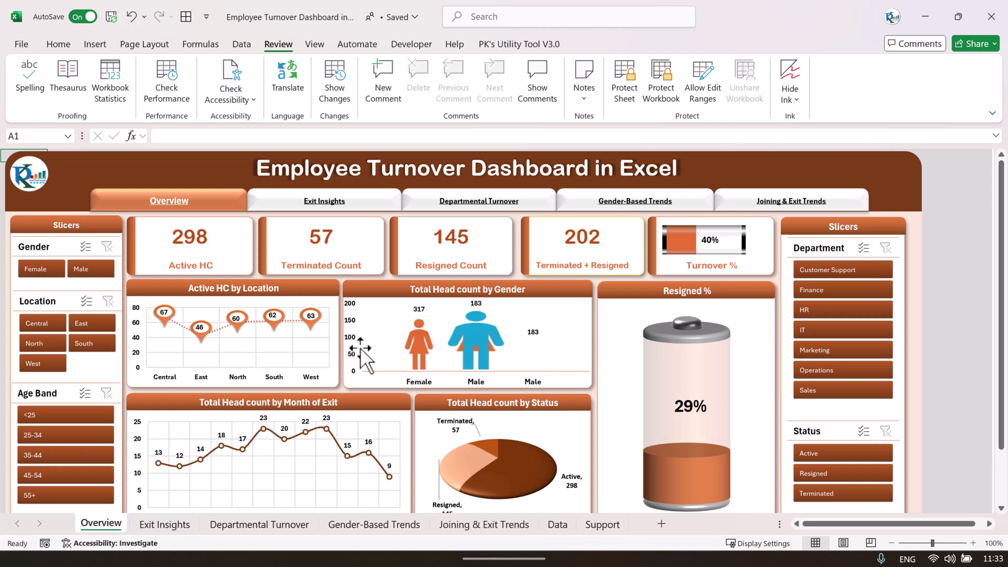
{"action": "right_click", "coordinate": [58, 247]}
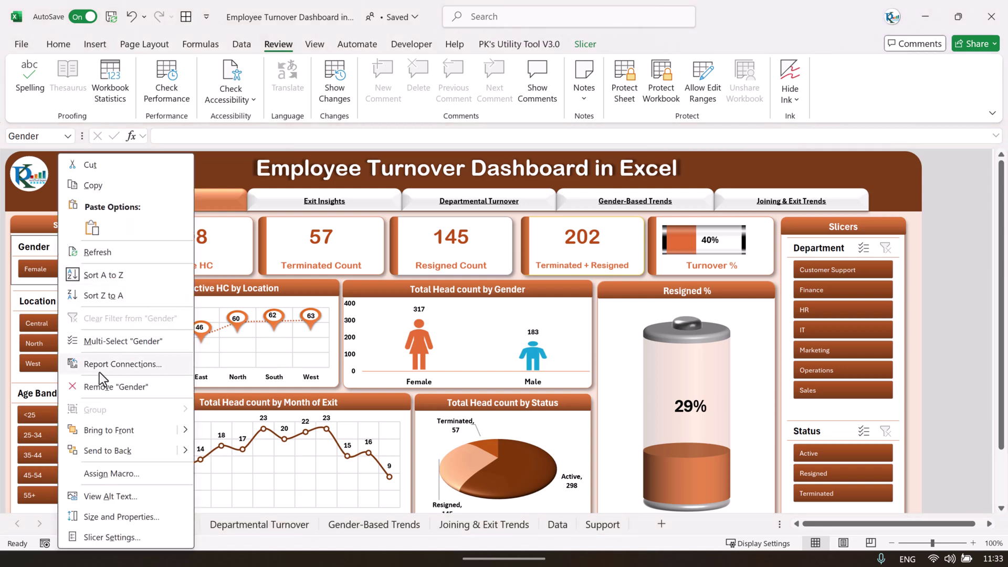
{"action": "left_click", "coordinate": [132, 366]}
{"action": "left_click_drag", "start_coordinate": [139, 332], "coordinate": [320, 148]}
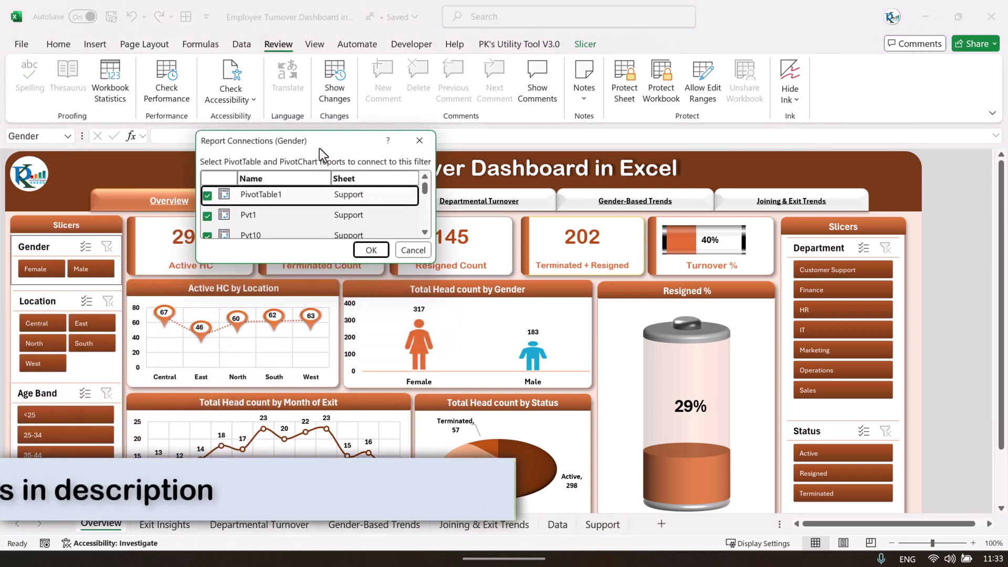
{"action": "left_click_drag", "start_coordinate": [436, 266], "coordinate": [701, 503]}
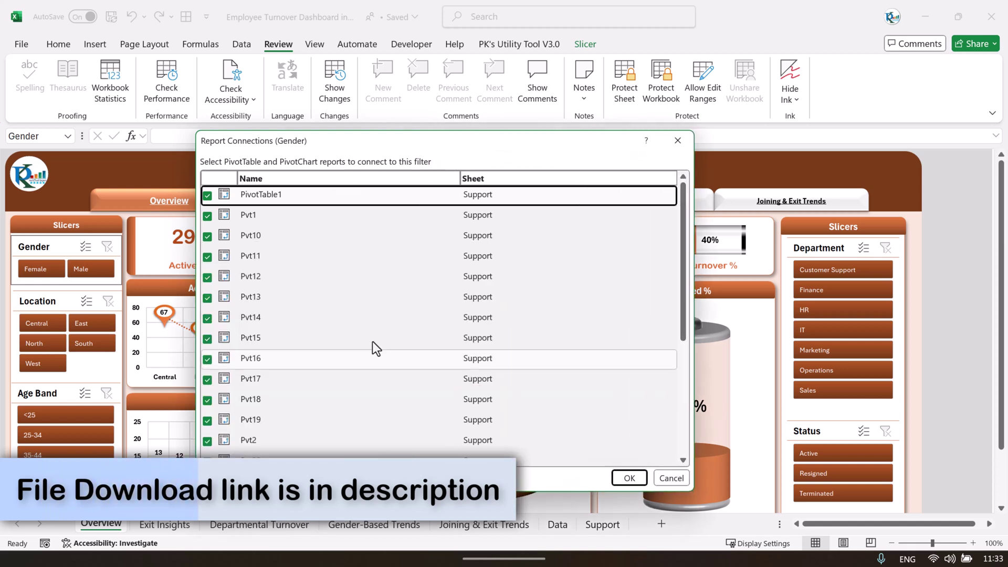
{"action": "scroll", "coordinate": [333, 310], "scroll_direction": "down", "scroll_amount": 4}
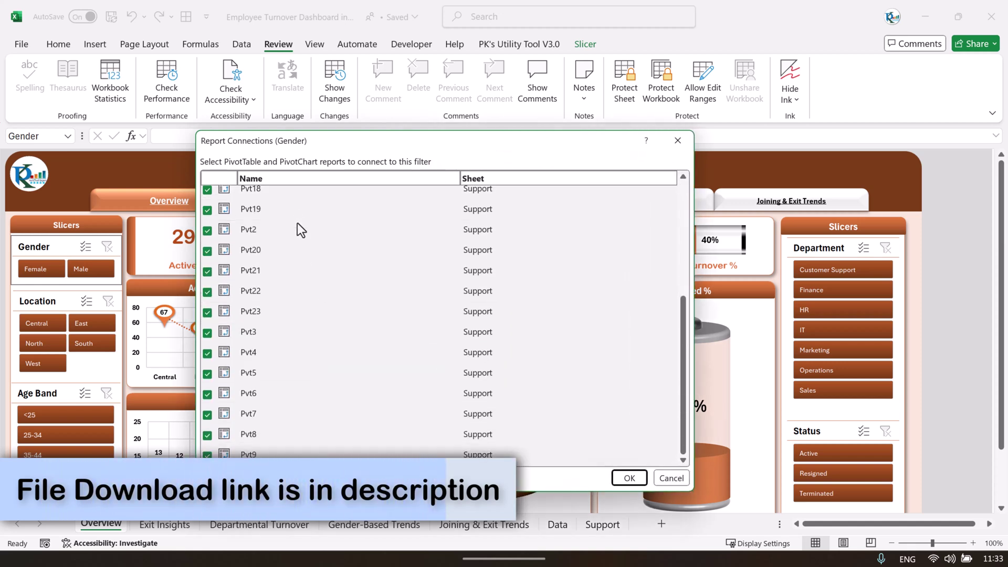
{"action": "left_click", "coordinate": [670, 477]}
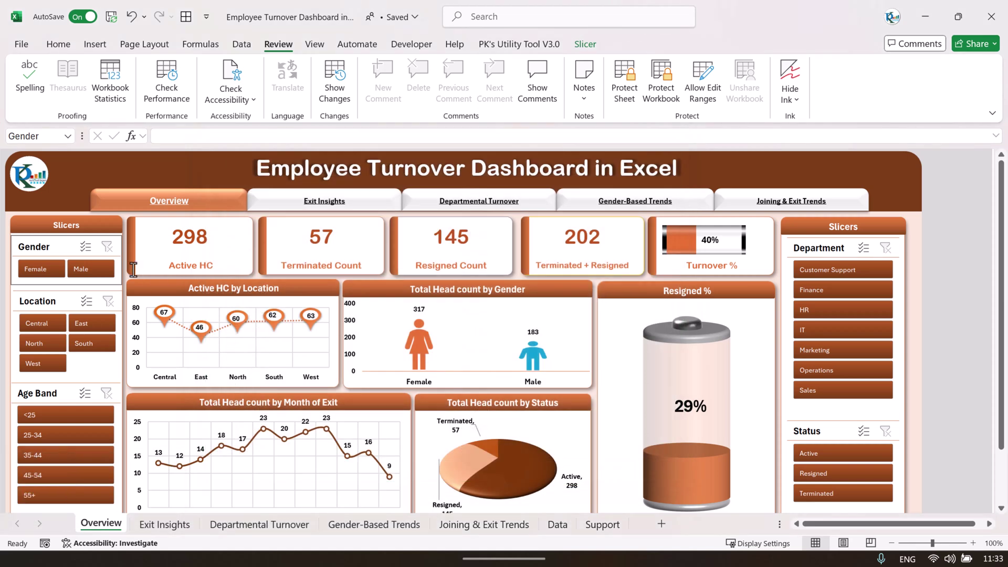
{"action": "left_click", "coordinate": [46, 265]}
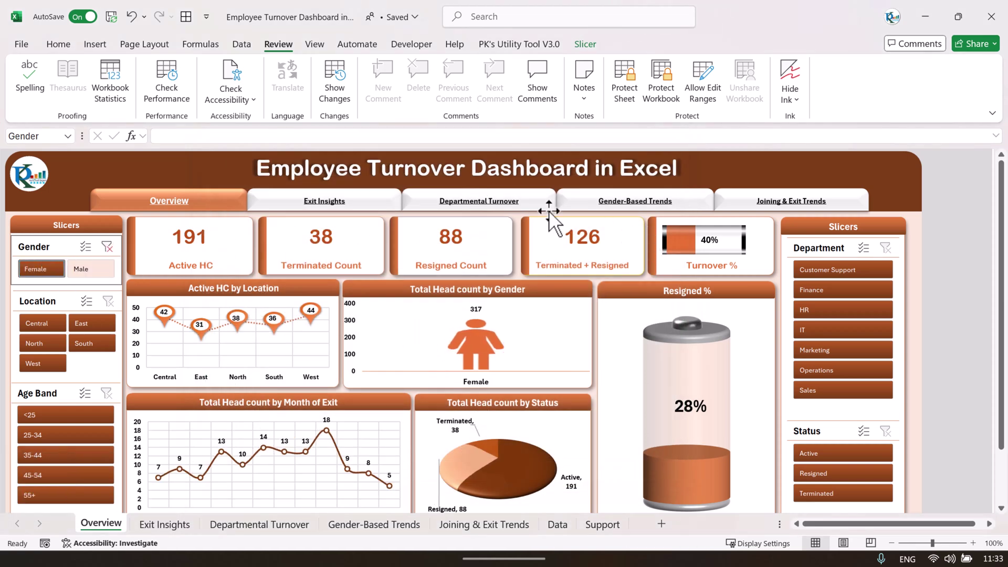
Step: Glance at Exit Insights and Departmental Turnover, then clear the Gender slicer on Overview
{"action": "left_click", "coordinate": [183, 525]}
{"action": "left_click", "coordinate": [273, 525]}
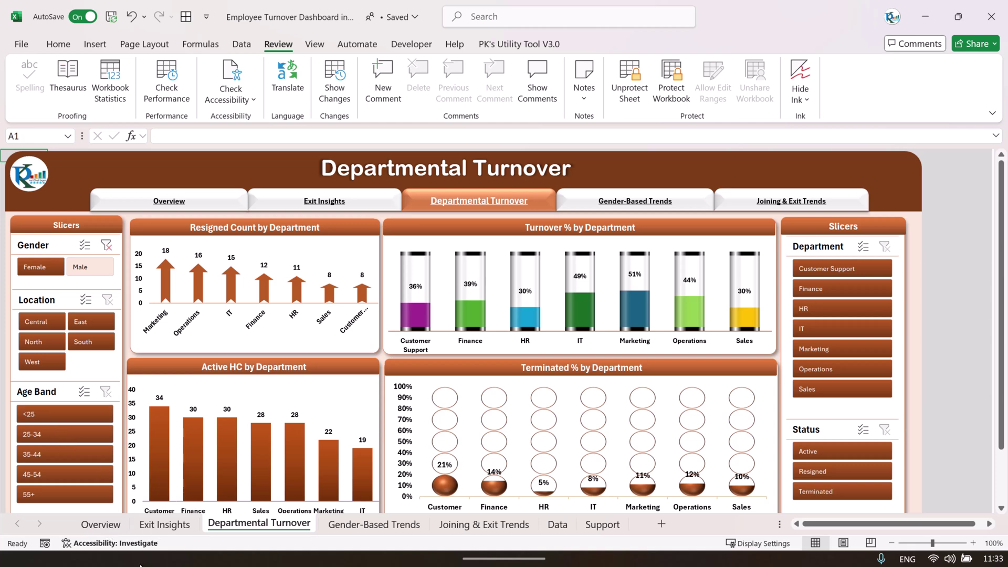
{"action": "left_click", "coordinate": [101, 525]}
{"action": "left_click", "coordinate": [107, 246]}
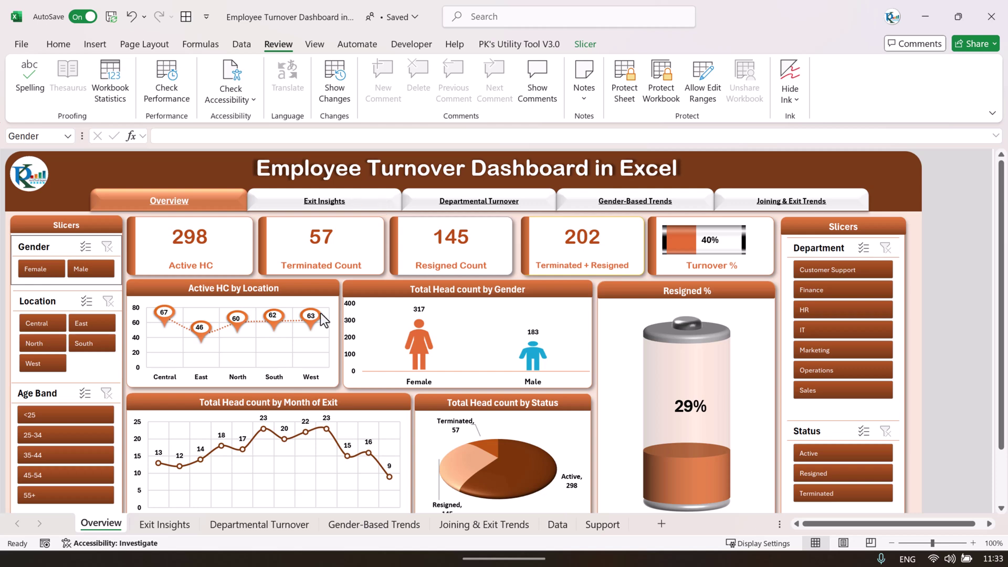
{"action": "left_click", "coordinate": [952, 223]}
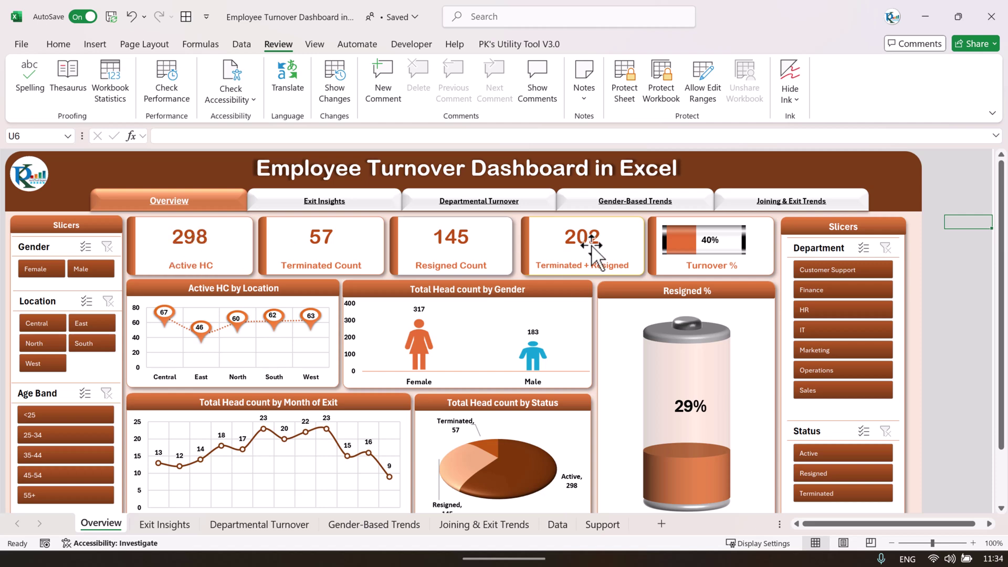
{"action": "left_click", "coordinate": [596, 533]}
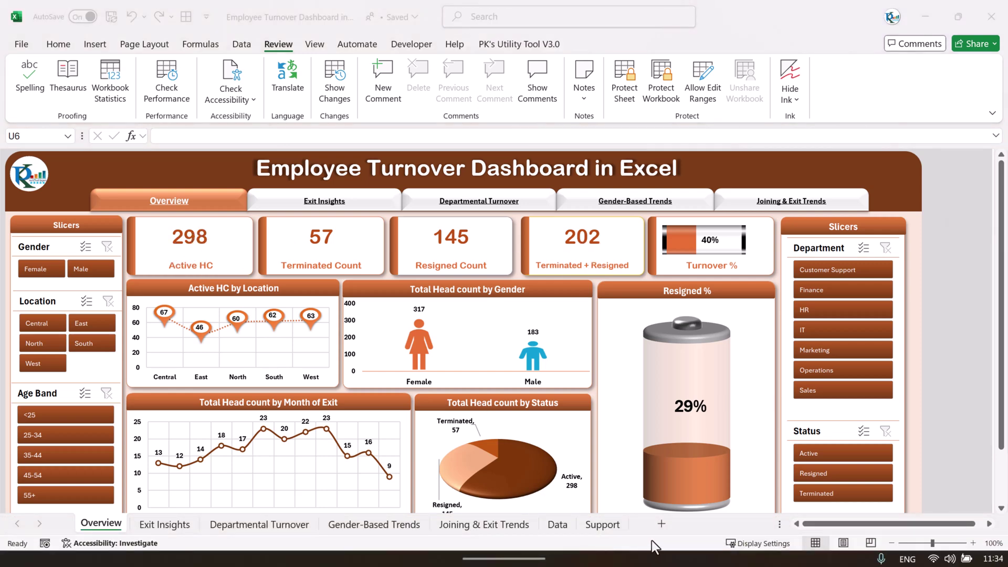
Step: Add a new blank worksheet and turn off its gridlines
{"action": "left_click", "coordinate": [663, 524]}
{"action": "left_click", "coordinate": [661, 525]}
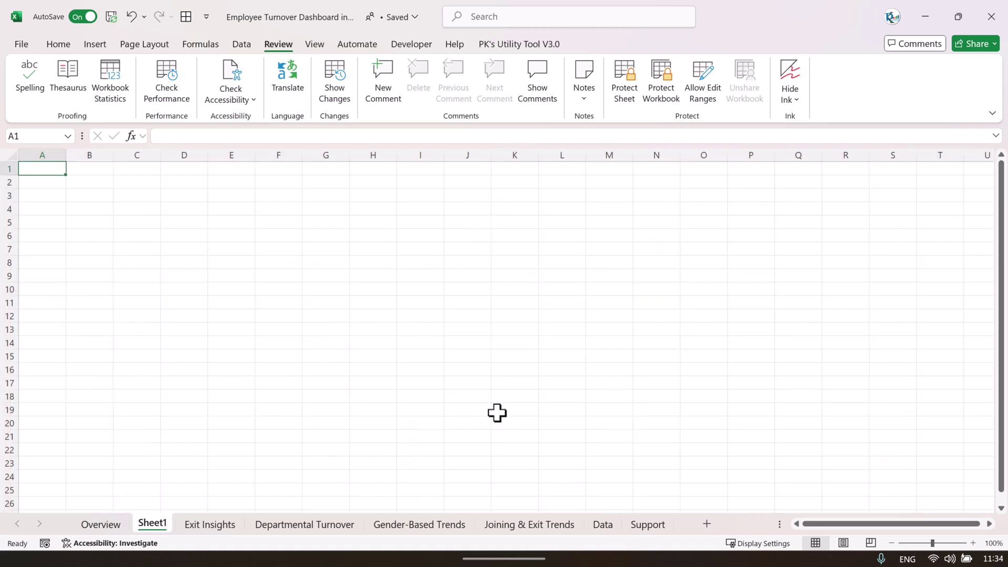
{"action": "left_click", "coordinate": [316, 46]}
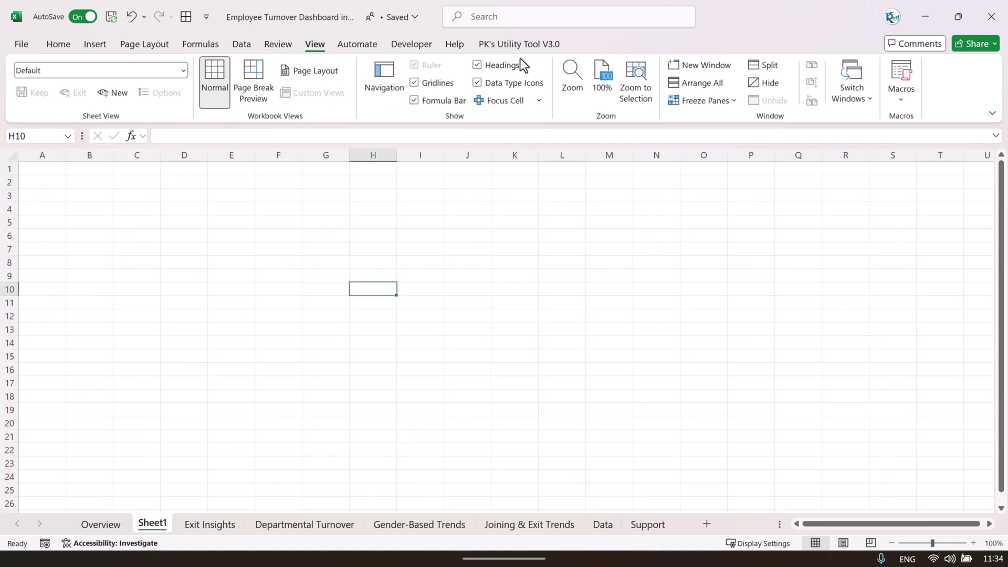
{"action": "left_click", "coordinate": [362, 211]}
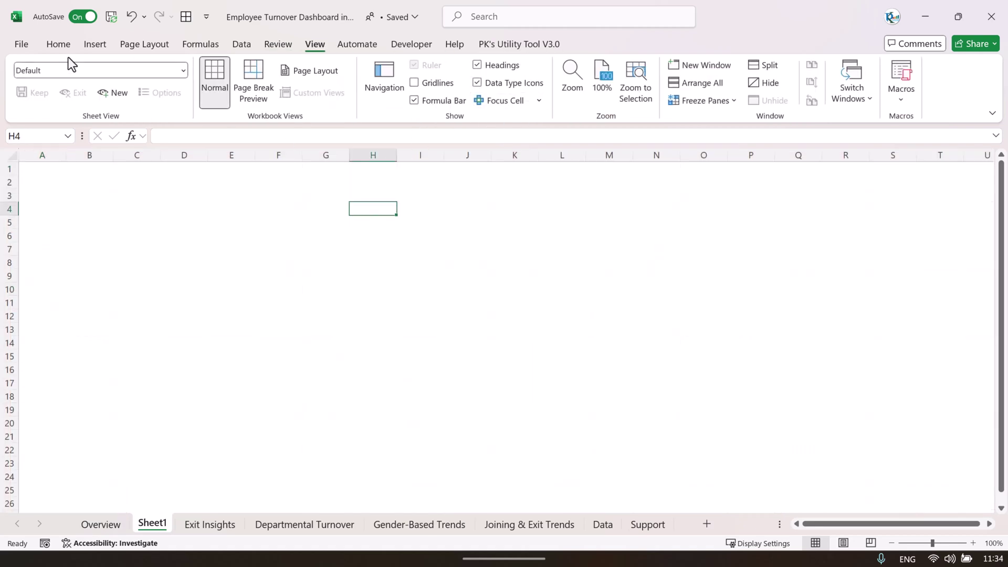
Step: Draw a large rounded rectangle from B2 to S25 with less rounded corners
{"action": "left_click", "coordinate": [95, 44]}
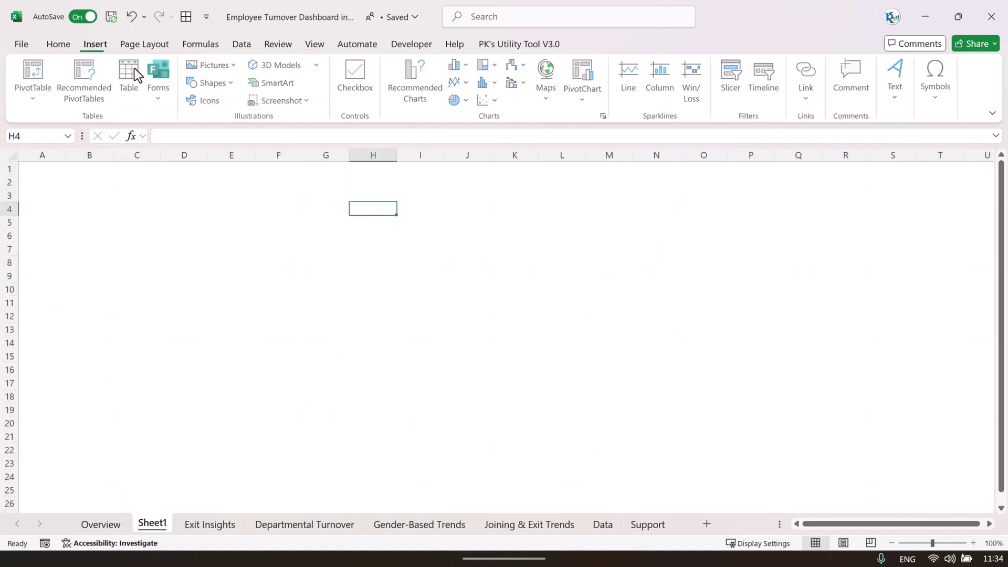
{"action": "left_click", "coordinate": [231, 87]}
{"action": "left_click", "coordinate": [282, 126]}
{"action": "left_click_drag", "start_coordinate": [55, 172], "coordinate": [872, 491]}
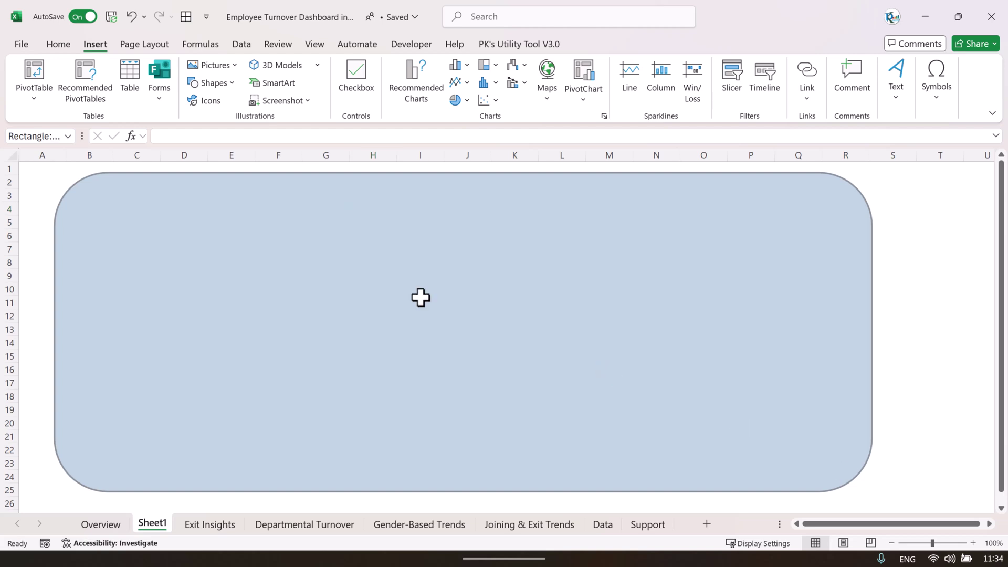
{"action": "left_click_drag", "start_coordinate": [109, 173], "coordinate": [65, 172]}
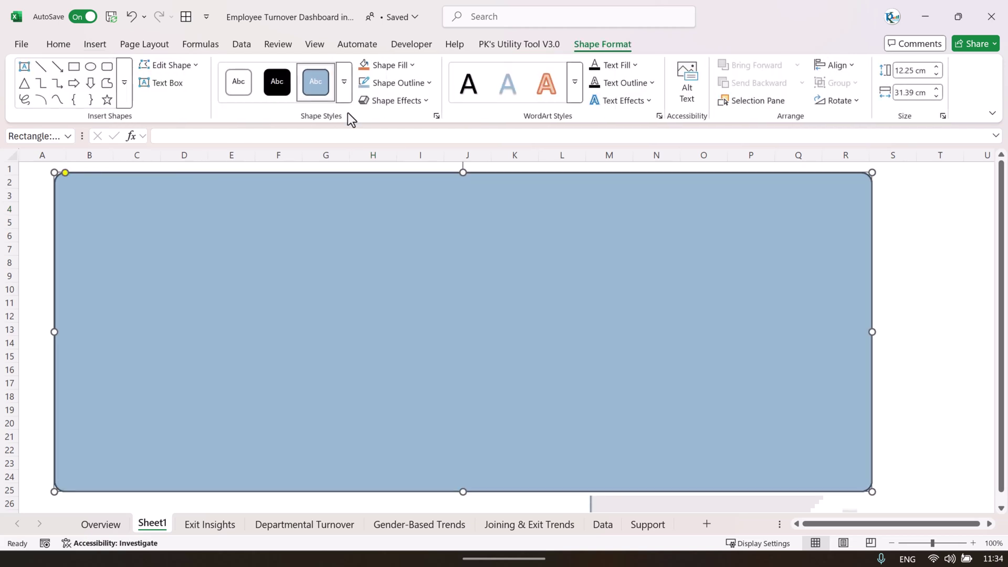
Step: Fill the panel light orange and give it a thin orange outline
{"action": "left_click", "coordinate": [383, 67]}
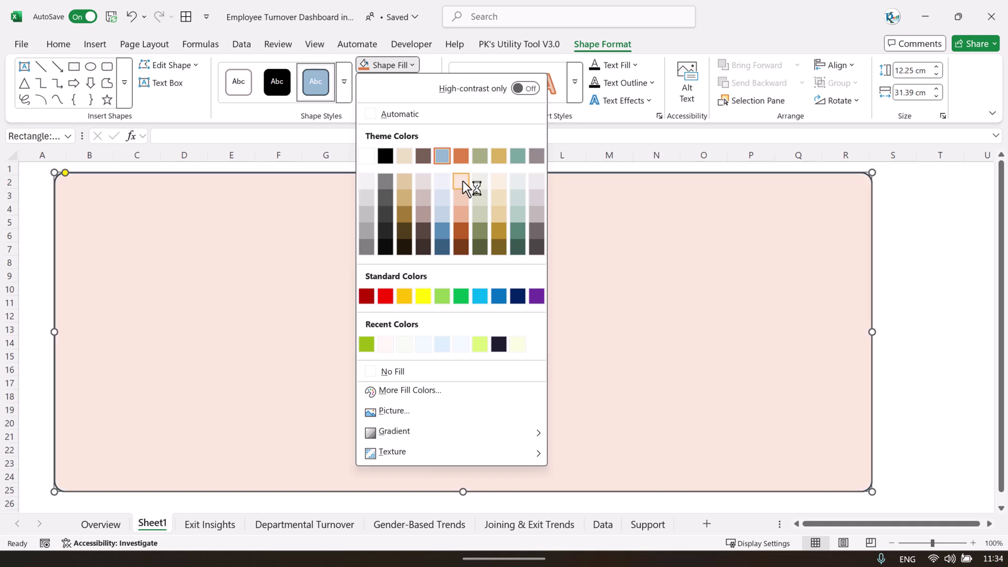
{"action": "left_click", "coordinate": [462, 181]}
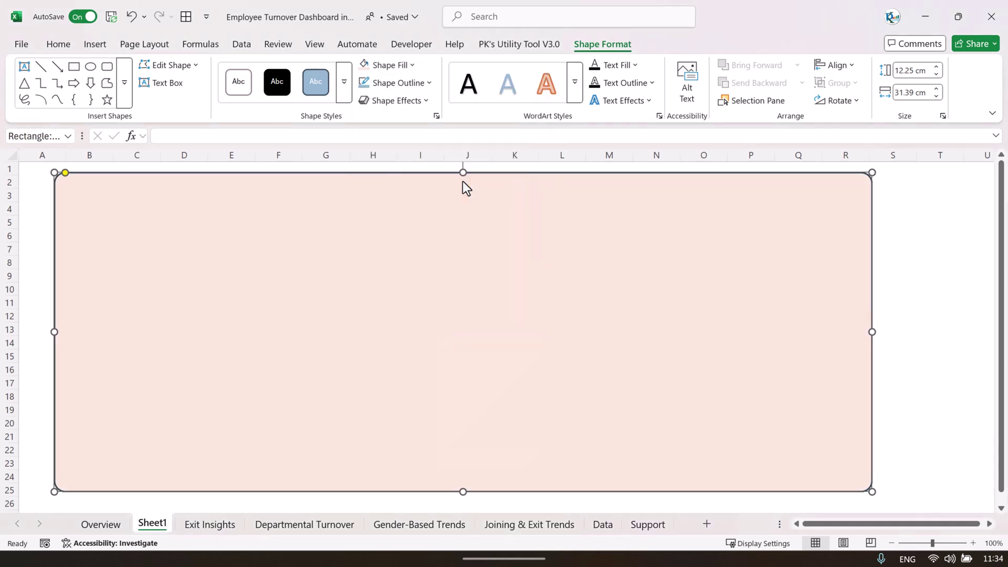
{"action": "left_click", "coordinate": [399, 84]}
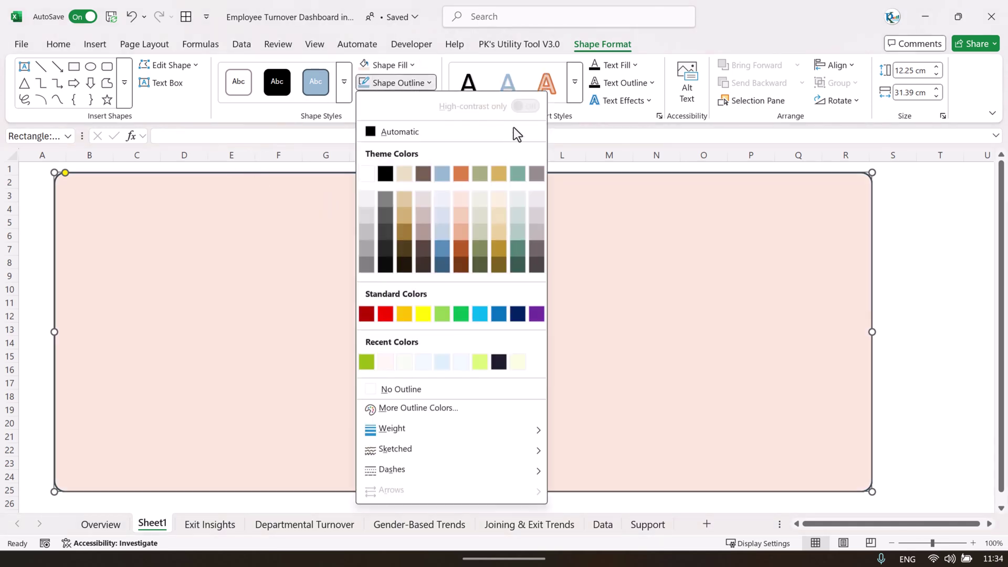
{"action": "left_click", "coordinate": [462, 232]}
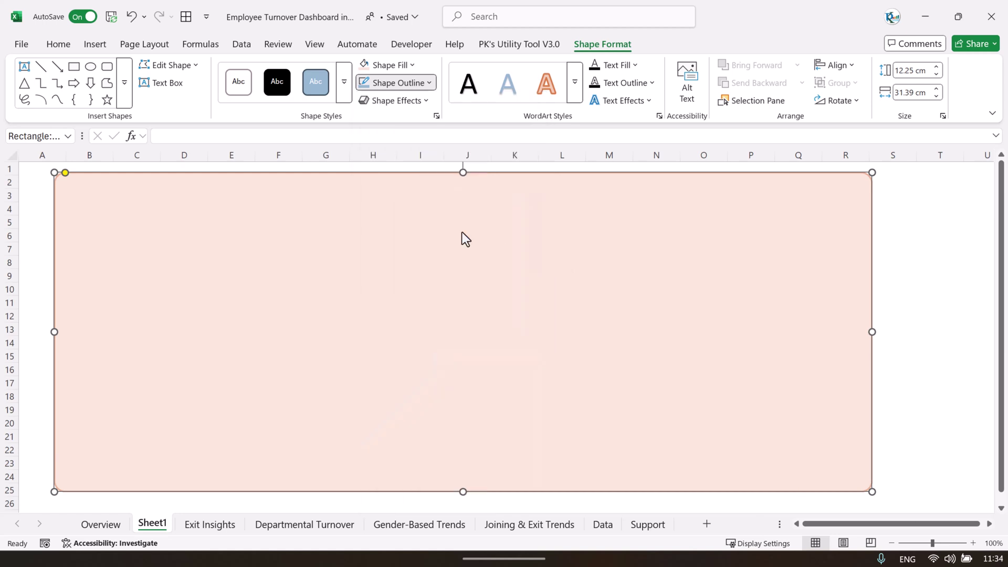
{"action": "left_click", "coordinate": [423, 85]}
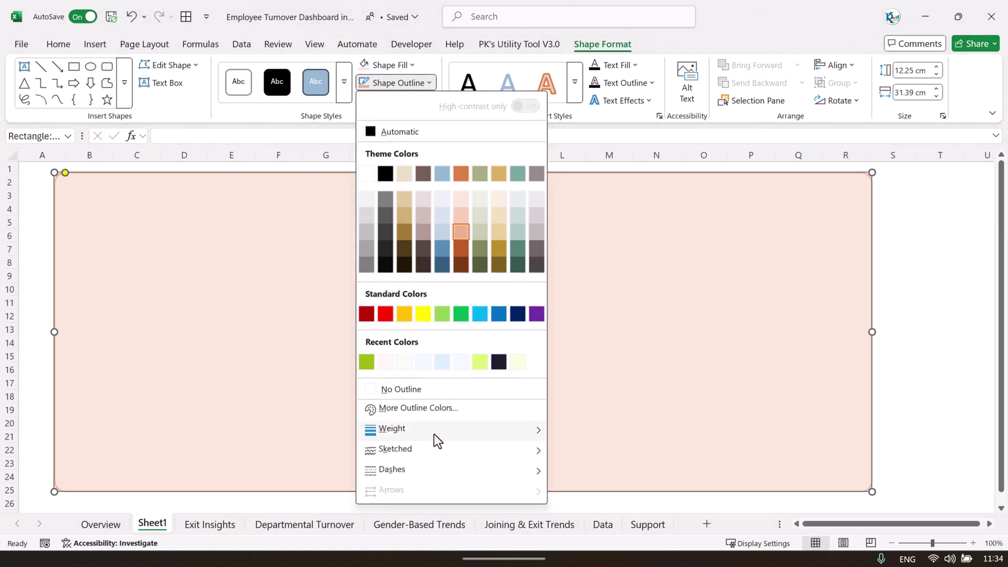
{"action": "mouse_move", "coordinate": [434, 431]}
{"action": "left_click", "coordinate": [609, 387]}
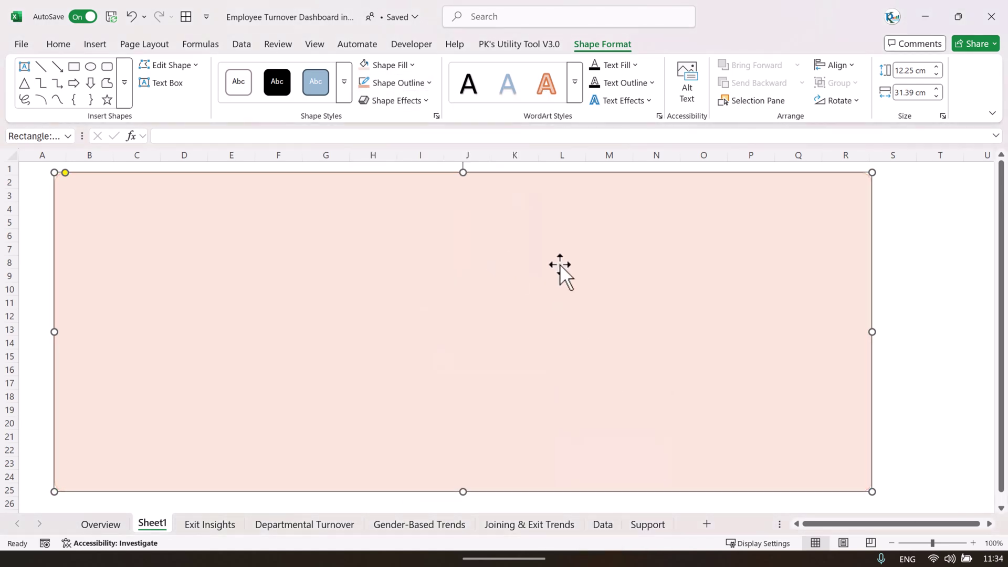
{"action": "left_click", "coordinate": [899, 239]}
{"action": "left_click", "coordinate": [95, 44]}
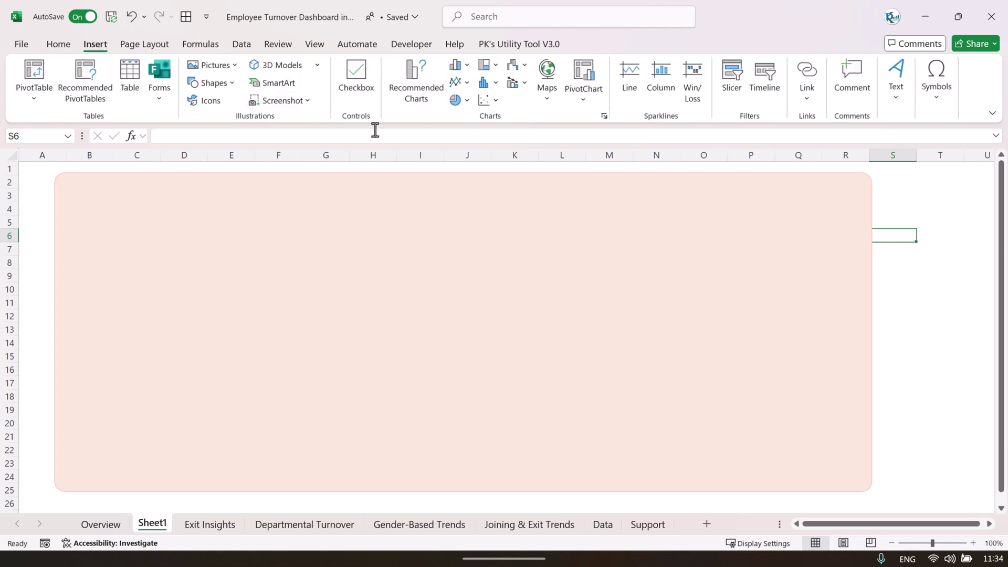
Step: Draw a top-corners-rounded header strip across the panel with orange outline and dark orange gradient fill
{"action": "left_click", "coordinate": [230, 85]}
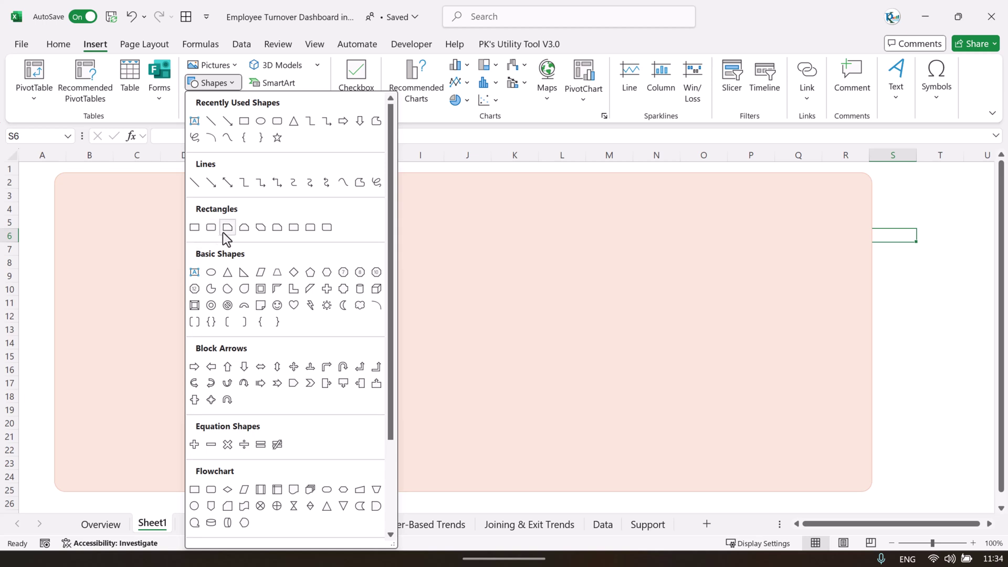
{"action": "left_click", "coordinate": [310, 228]}
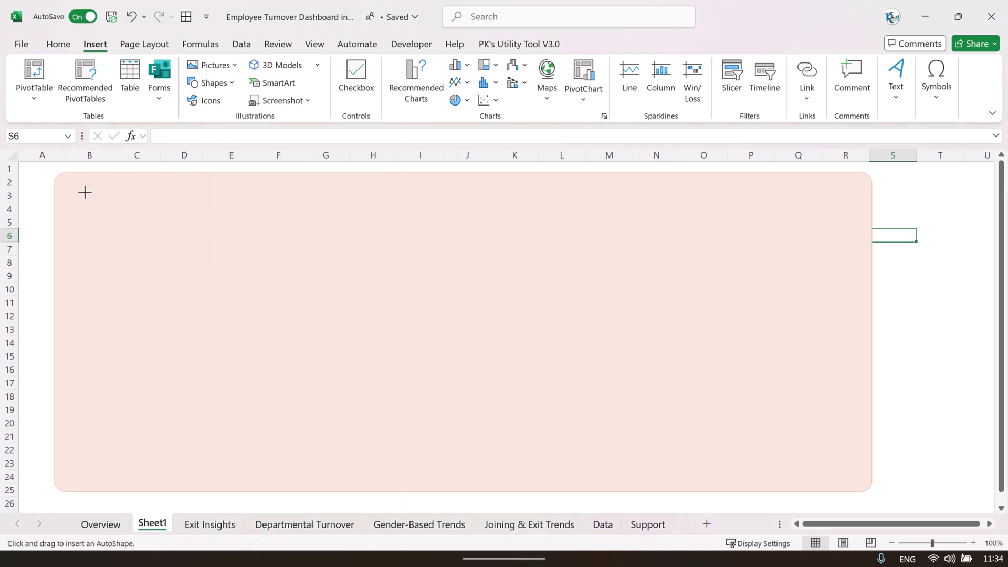
{"action": "left_click_drag", "start_coordinate": [67, 179], "coordinate": [812, 253]}
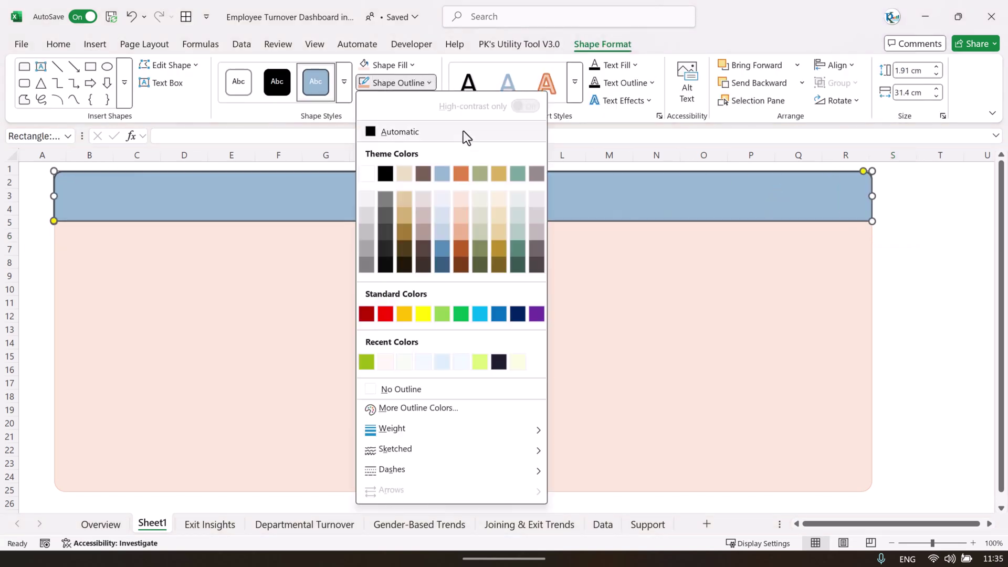
{"action": "left_click", "coordinate": [461, 175]}
{"action": "left_click", "coordinate": [389, 68]}
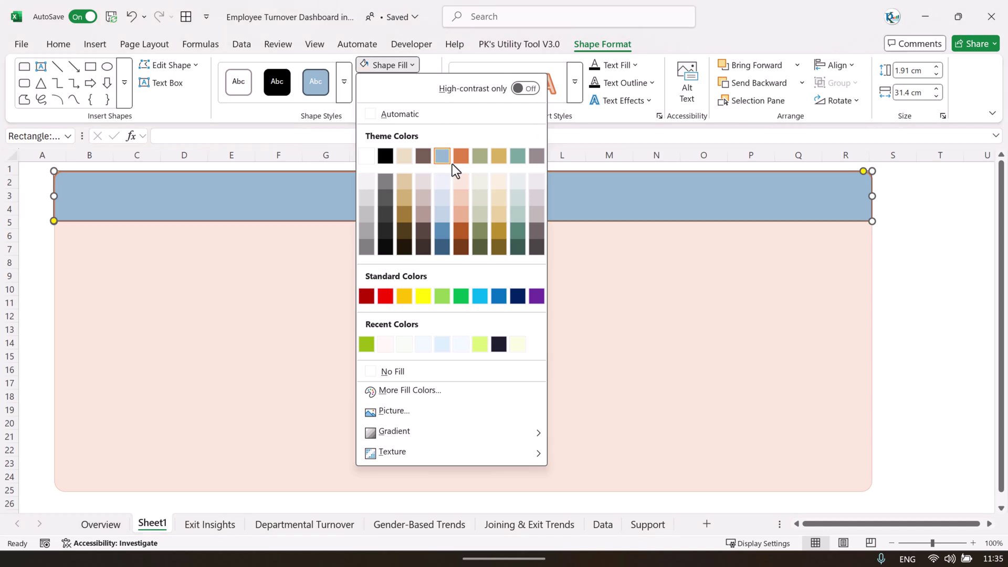
{"action": "left_click", "coordinate": [459, 232]}
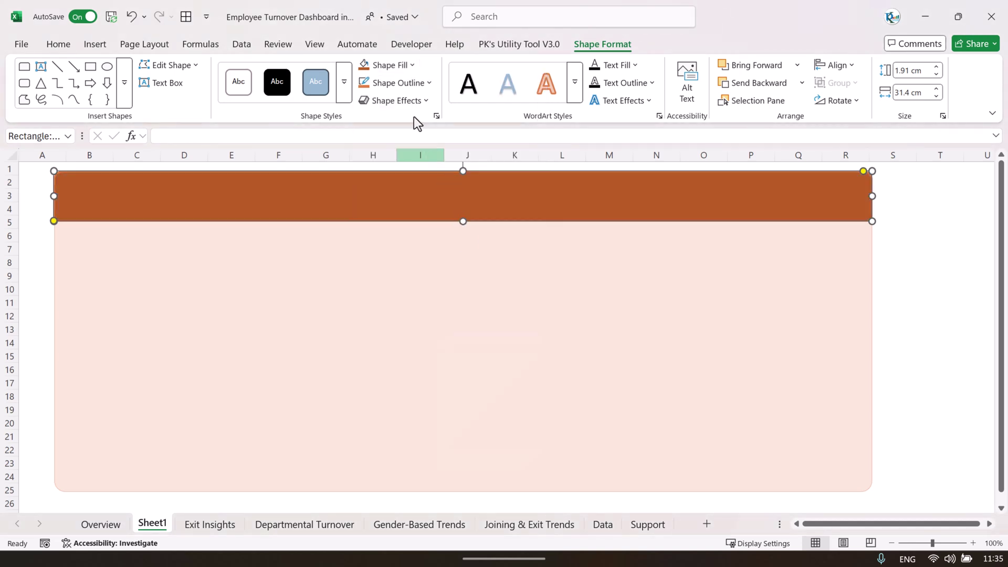
{"action": "left_click", "coordinate": [405, 68]}
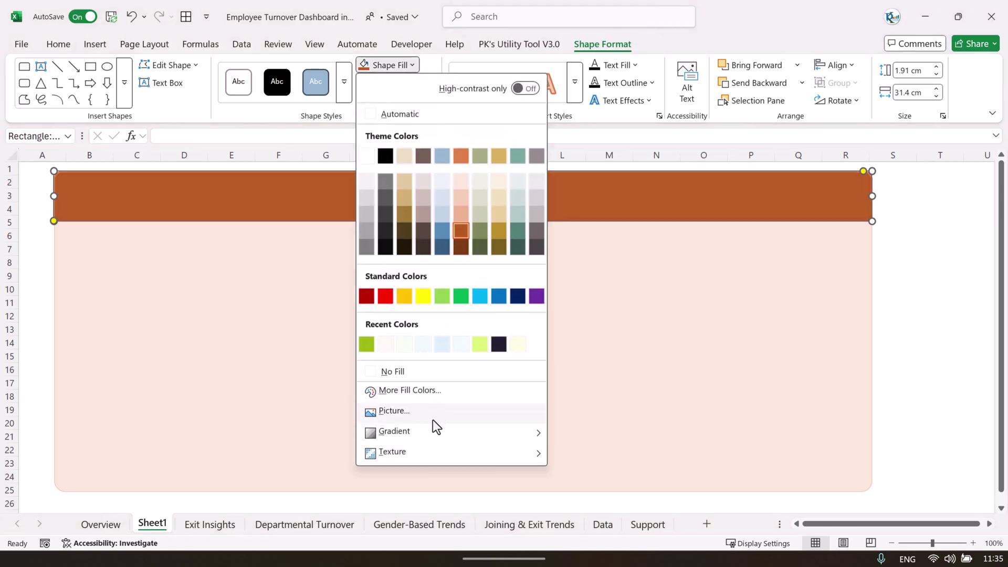
{"action": "mouse_move", "coordinate": [431, 435]}
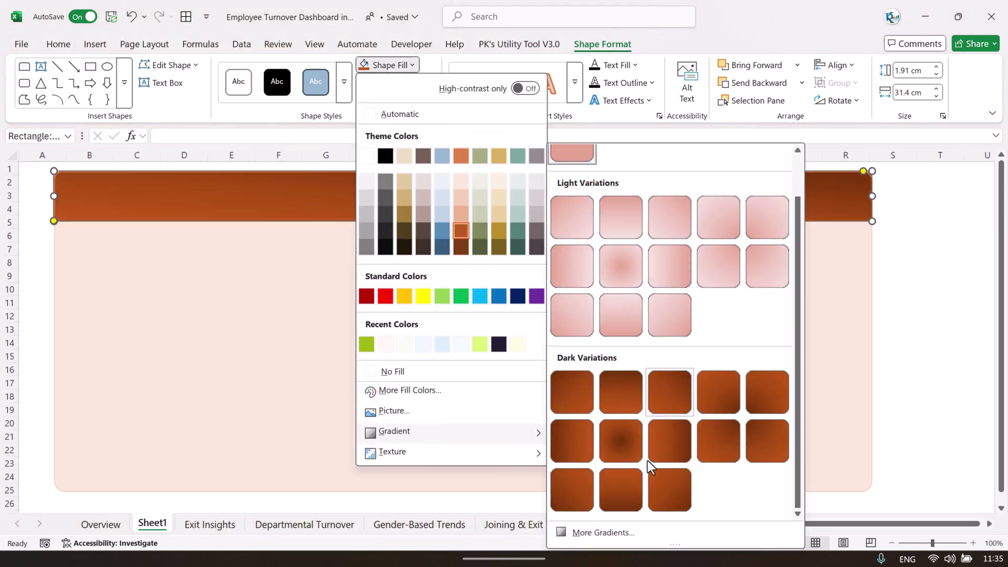
{"action": "left_click", "coordinate": [618, 494]}
{"action": "left_click", "coordinate": [940, 196]}
Step: Check the Overview and Support sheets for reference, then return to Sheet1
{"action": "key", "text": "ctrl+Page_Up"}
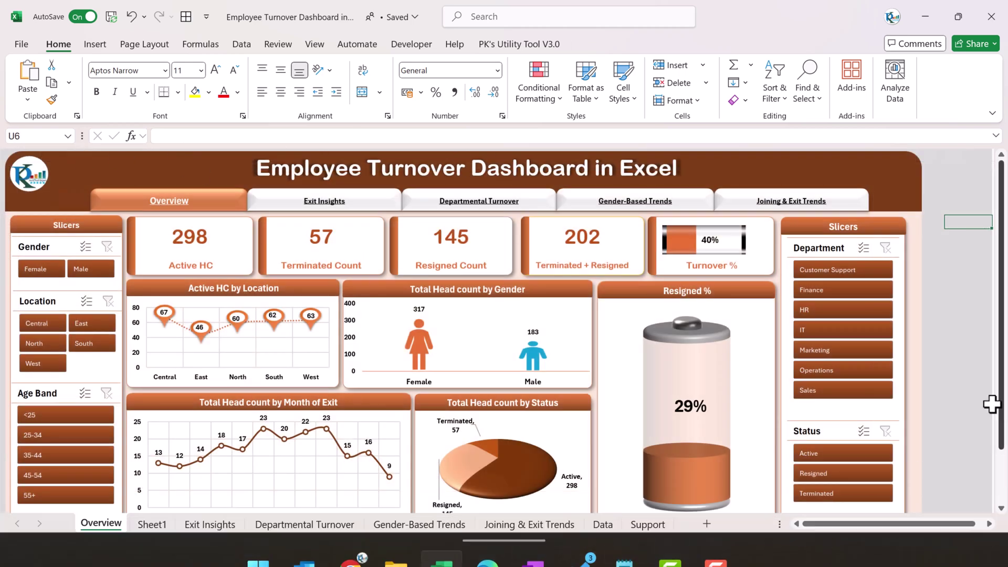
{"action": "left_click", "coordinate": [646, 524]}
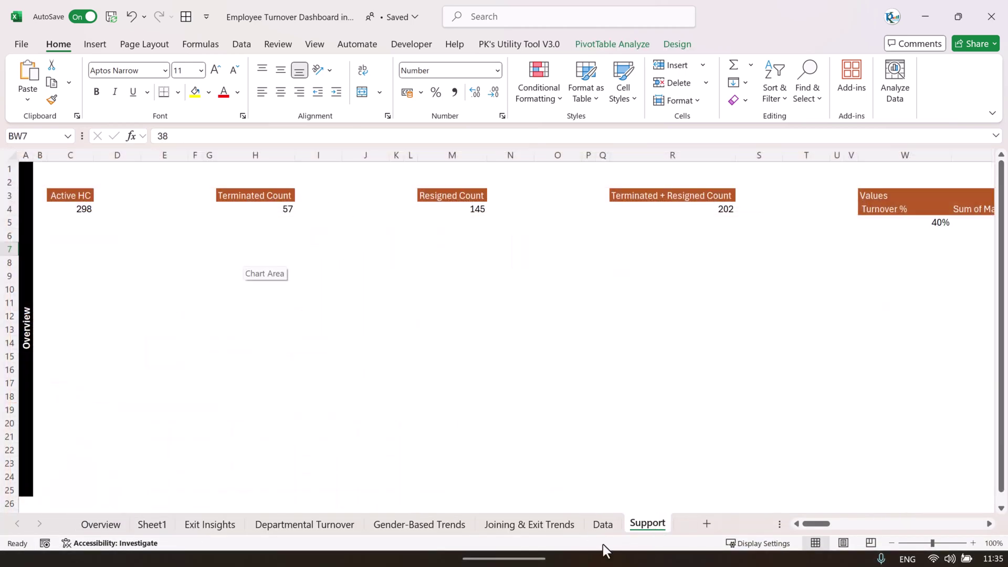
{"action": "left_click", "coordinate": [169, 523]}
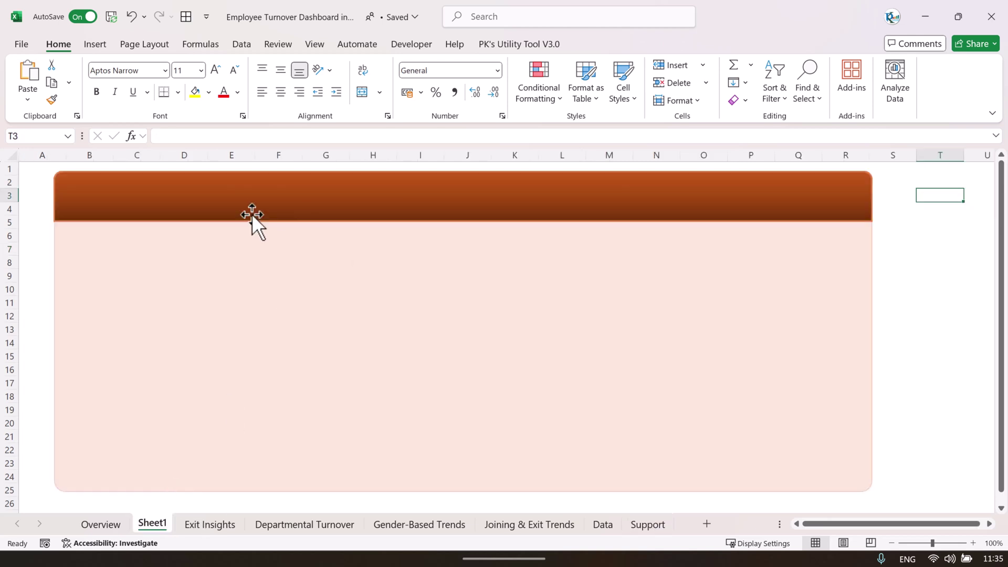
{"action": "left_click", "coordinate": [917, 279]}
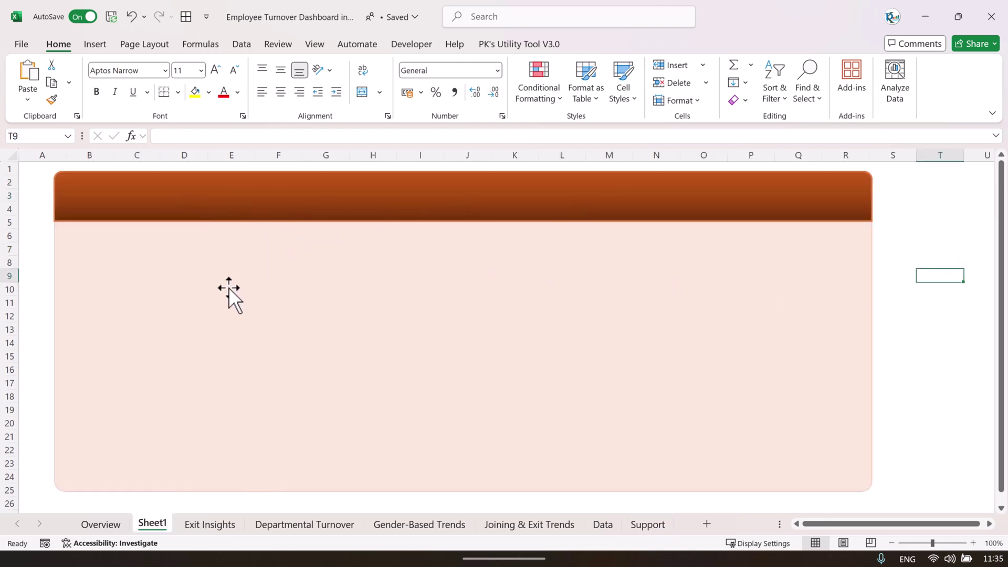
Step: Draw a small rounded rectangle card below the header at D7–F11
{"action": "left_click", "coordinate": [95, 45]}
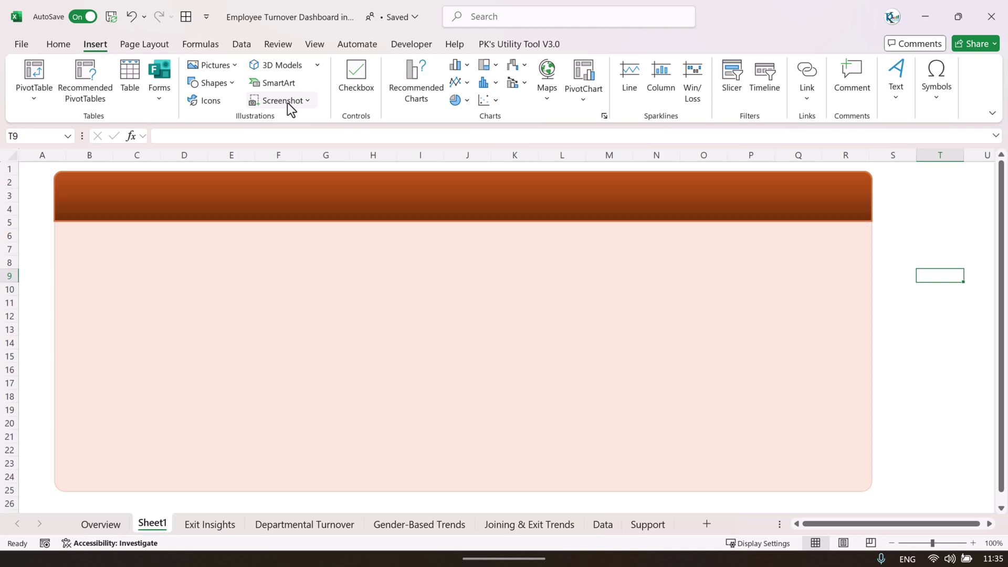
{"action": "left_click", "coordinate": [467, 65]}
{"action": "left_click", "coordinate": [213, 83]}
{"action": "left_click", "coordinate": [213, 83]}
{"action": "left_click", "coordinate": [294, 121]}
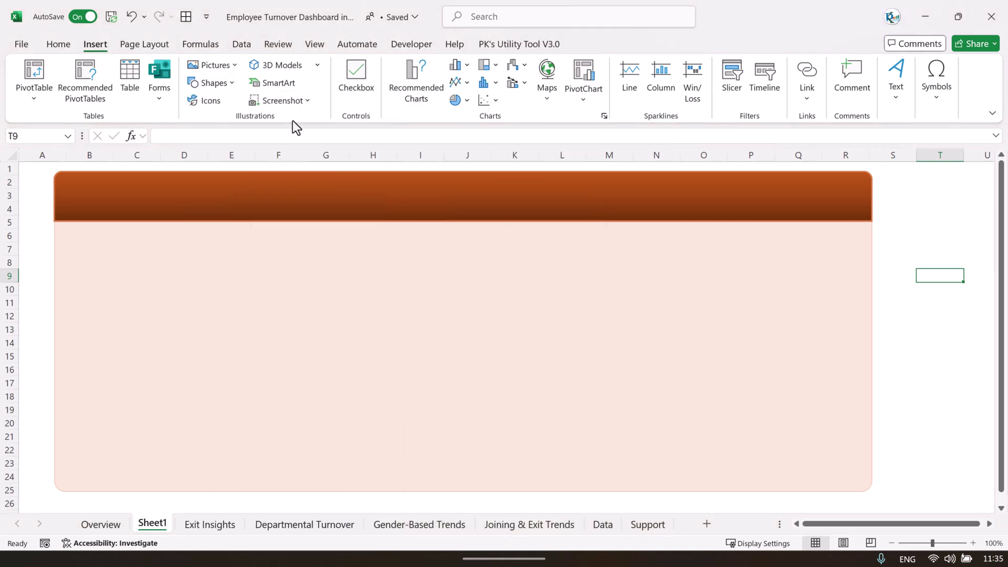
{"action": "mouse_move", "coordinate": [154, 242]}
{"action": "left_mouse_down"}
{"action": "mouse_move", "coordinate": [274, 287]}
{"action": "mouse_move", "coordinate": [269, 297]}
{"action": "left_mouse_up"}
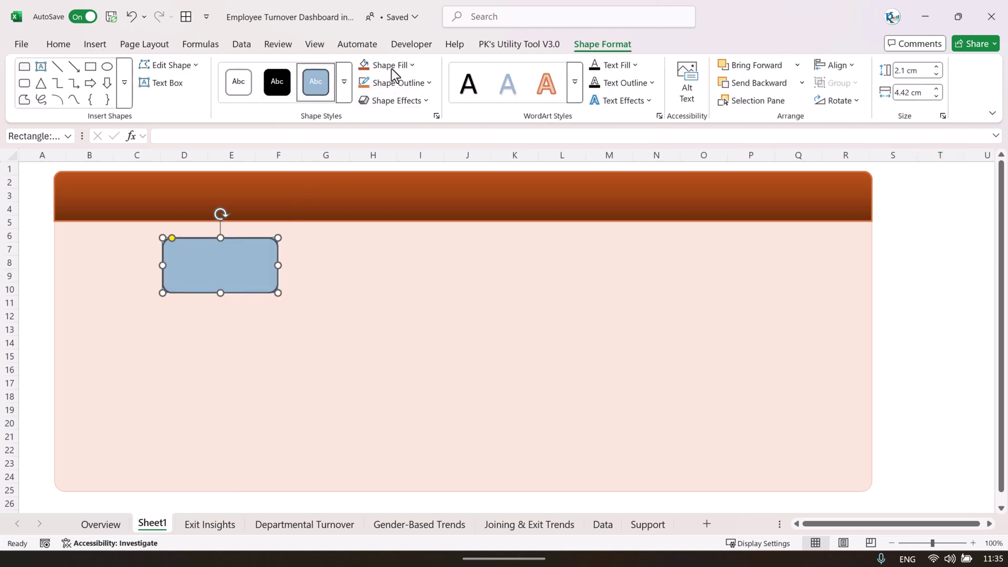
Step: Fill the card white with an orange ½ pt outline
{"action": "left_click", "coordinate": [391, 64]}
{"action": "left_click", "coordinate": [382, 156]}
{"action": "left_click", "coordinate": [399, 79]}
{"action": "left_click", "coordinate": [461, 173]}
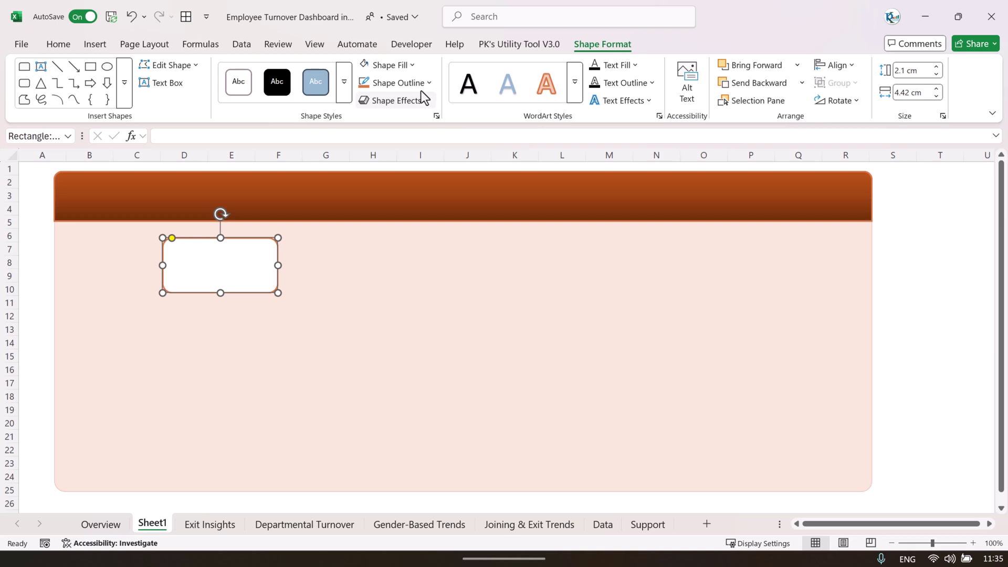
{"action": "left_click", "coordinate": [423, 87]}
{"action": "mouse_move", "coordinate": [489, 426]}
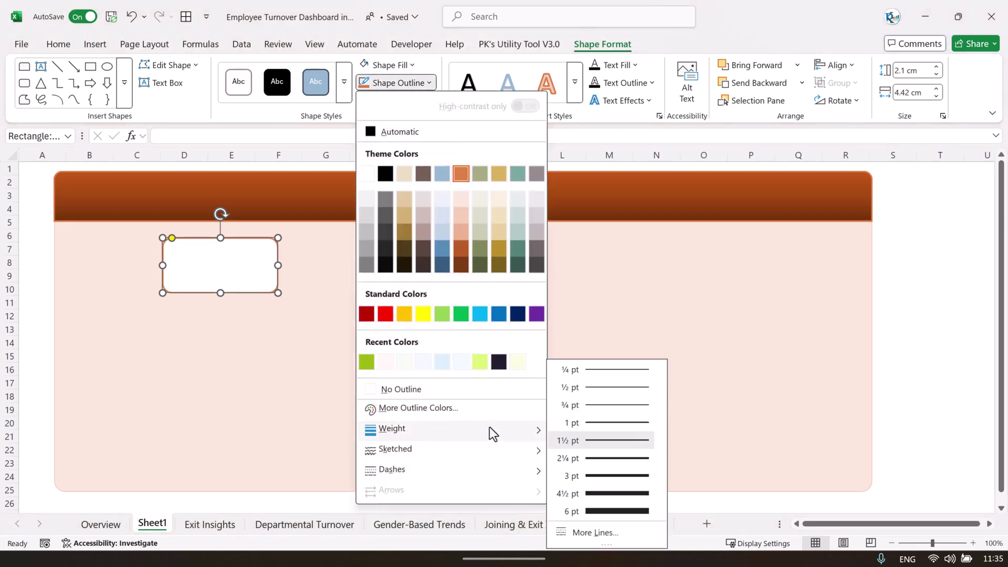
{"action": "left_click", "coordinate": [600, 386]}
{"action": "key", "text": "Escape"}
{"action": "left_click", "coordinate": [211, 193]}
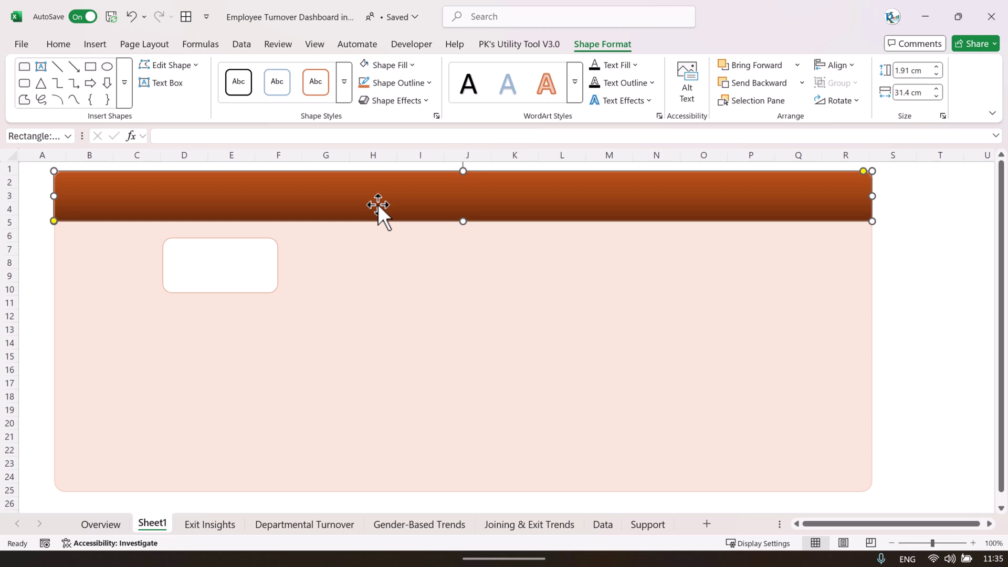
Step: Duplicate the header strip, shrink it to a small box with no outline, and rotate it left 90°
{"action": "left_click_drag", "start_coordinate": [378, 204], "coordinate": [382, 354], "text": "ctrl"}
{"action": "left_click_drag", "start_coordinate": [876, 371], "coordinate": [491, 272]}
{"action": "left_click", "coordinate": [411, 83]}
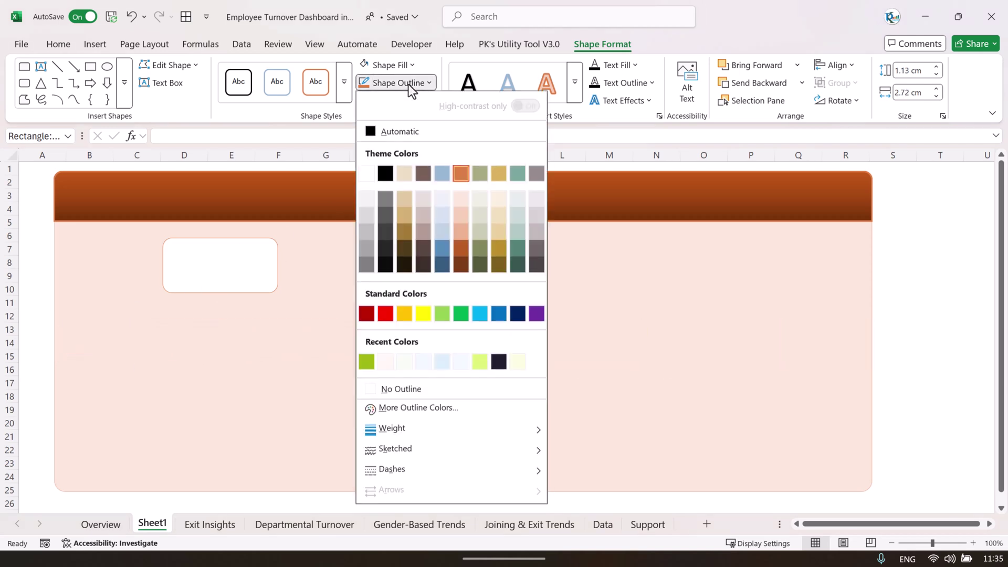
{"action": "left_click", "coordinate": [404, 390]}
{"action": "left_click_drag", "start_coordinate": [518, 285], "coordinate": [446, 284]}
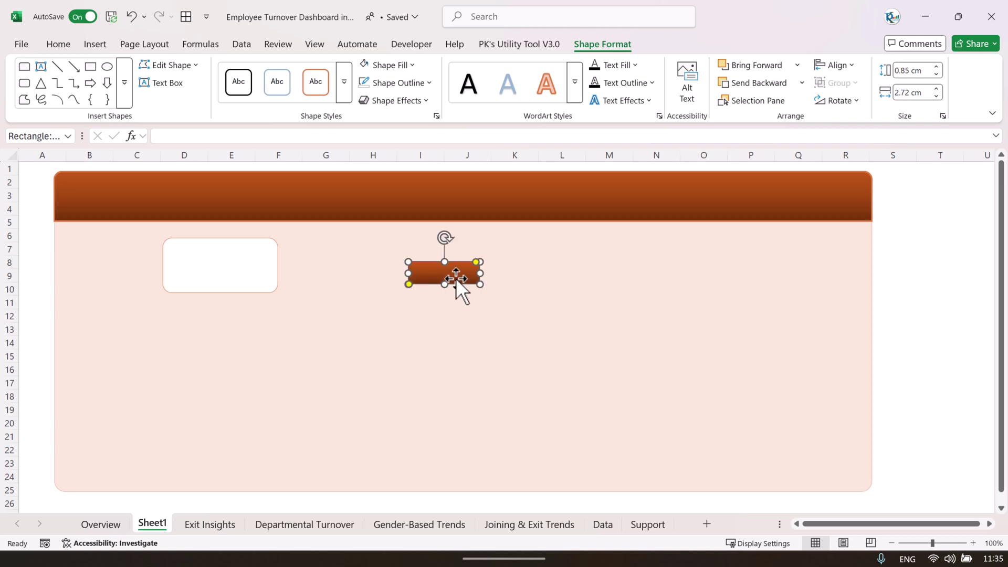
{"action": "left_click", "coordinate": [854, 101]}
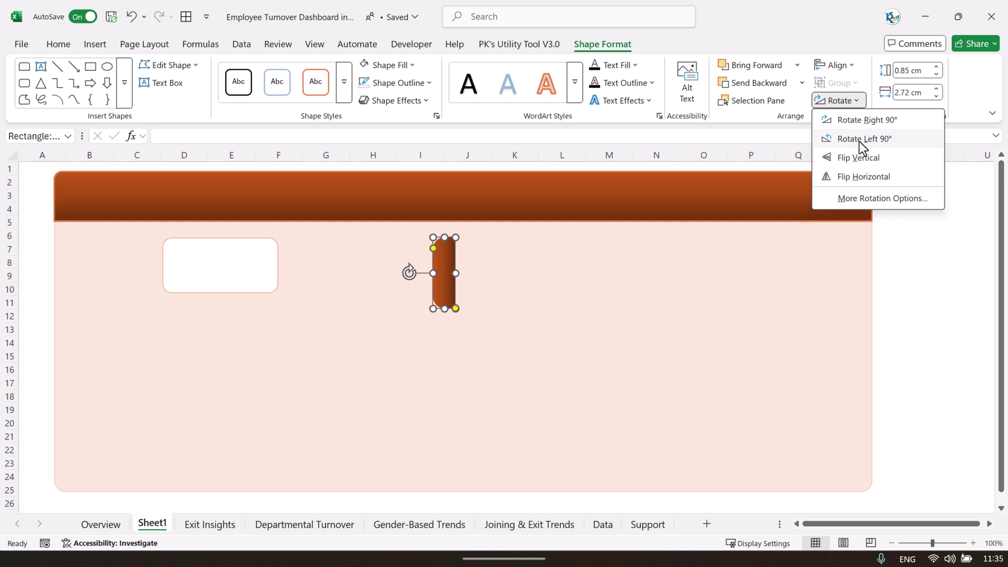
{"action": "left_click", "coordinate": [884, 142]}
Step: Place the upright bar on the card's left edge and group the two shapes
{"action": "left_click_drag", "start_coordinate": [446, 288], "coordinate": [163, 251]}
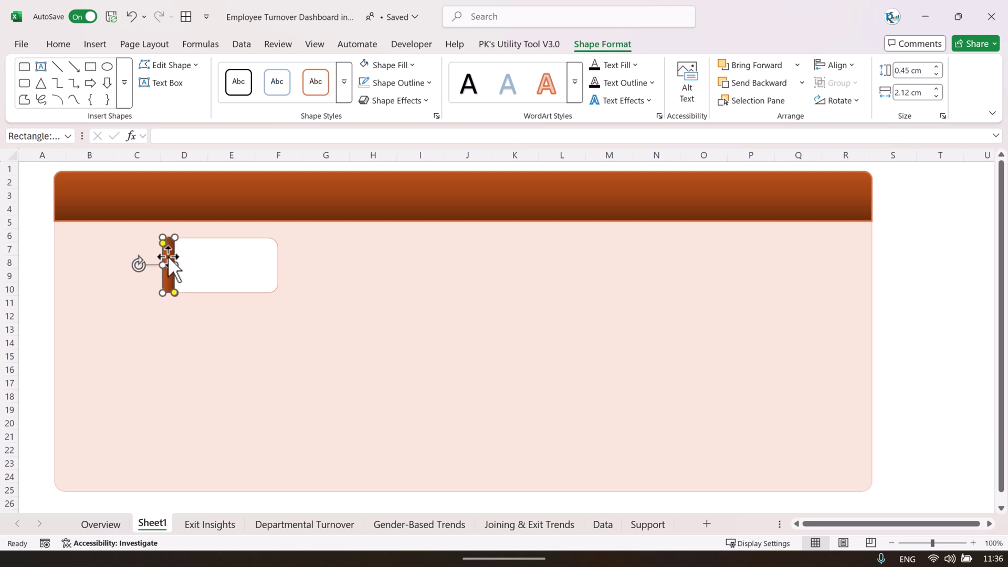
{"action": "left_click", "coordinate": [264, 288], "text": "ctrl"}
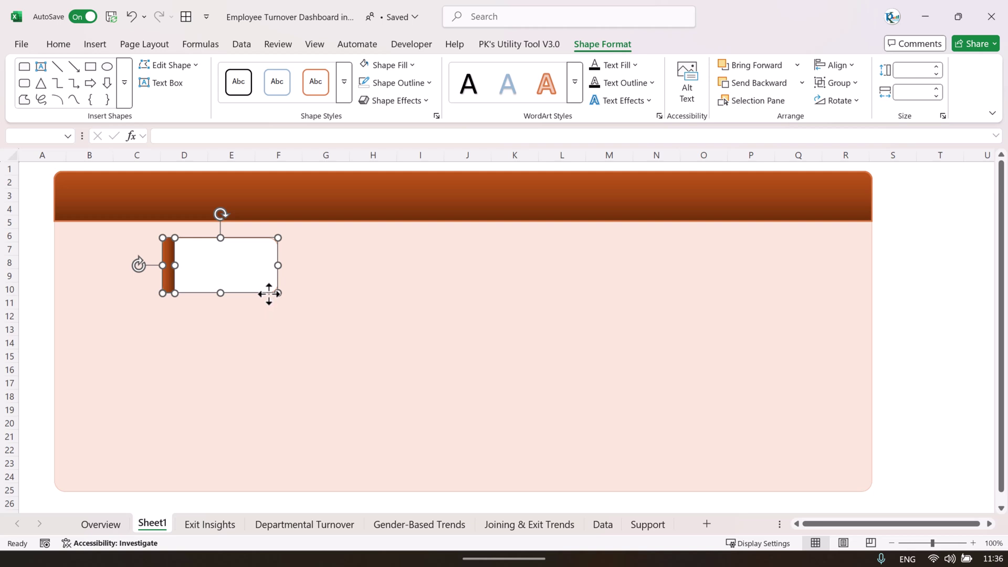
{"action": "right_click", "coordinate": [268, 293]}
{"action": "mouse_move", "coordinate": [338, 345]}
{"action": "left_click", "coordinate": [479, 349]}
{"action": "key", "text": "Escape"}
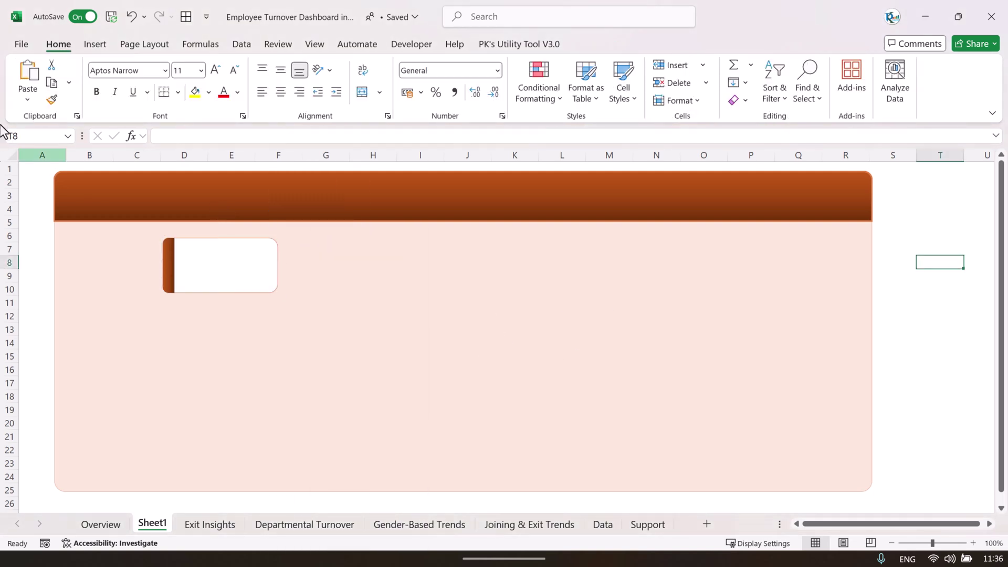
Step: Draw a text box inside the card linked to =Support!C3
{"action": "left_click", "coordinate": [95, 44]}
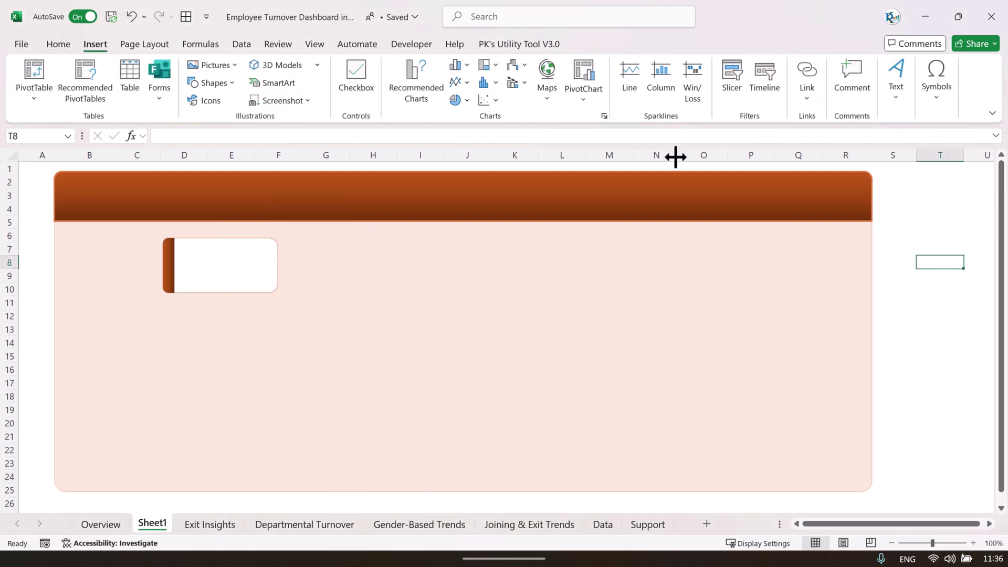
{"action": "left_click", "coordinate": [893, 89]}
{"action": "left_click", "coordinate": [852, 144]}
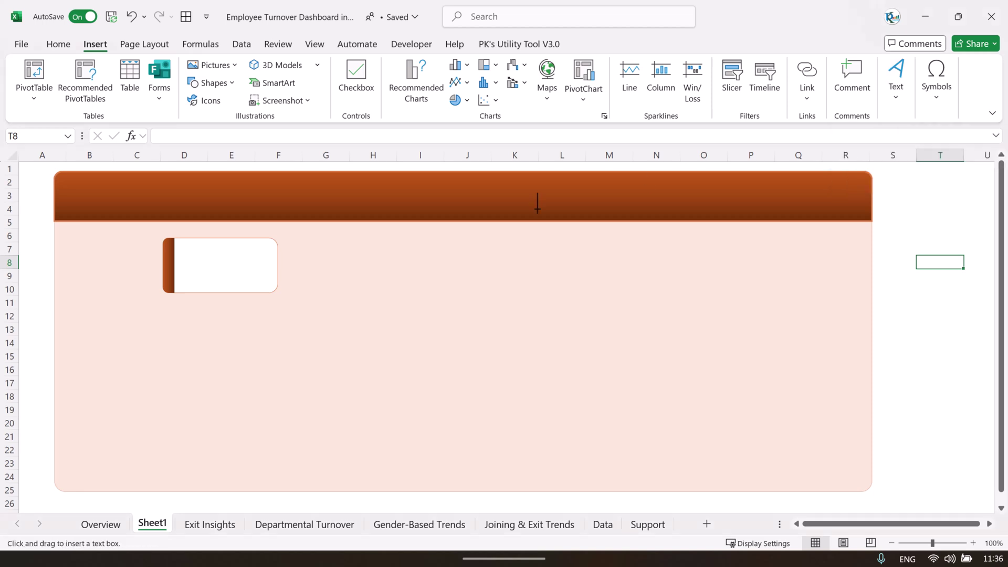
{"action": "left_click_drag", "start_coordinate": [180, 247], "coordinate": [270, 265]}
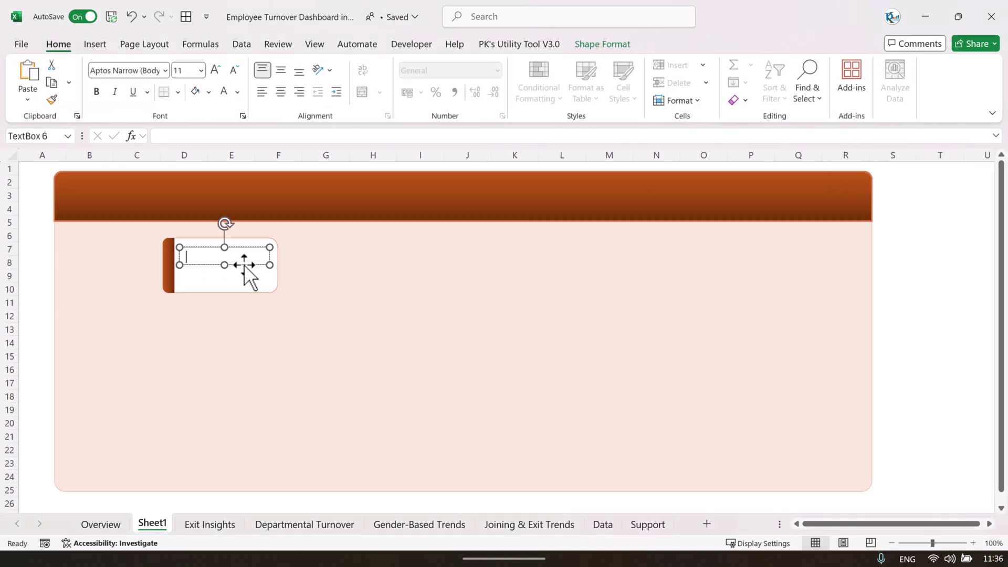
{"action": "left_click", "coordinate": [224, 139]}
{"action": "type", "text": "="}
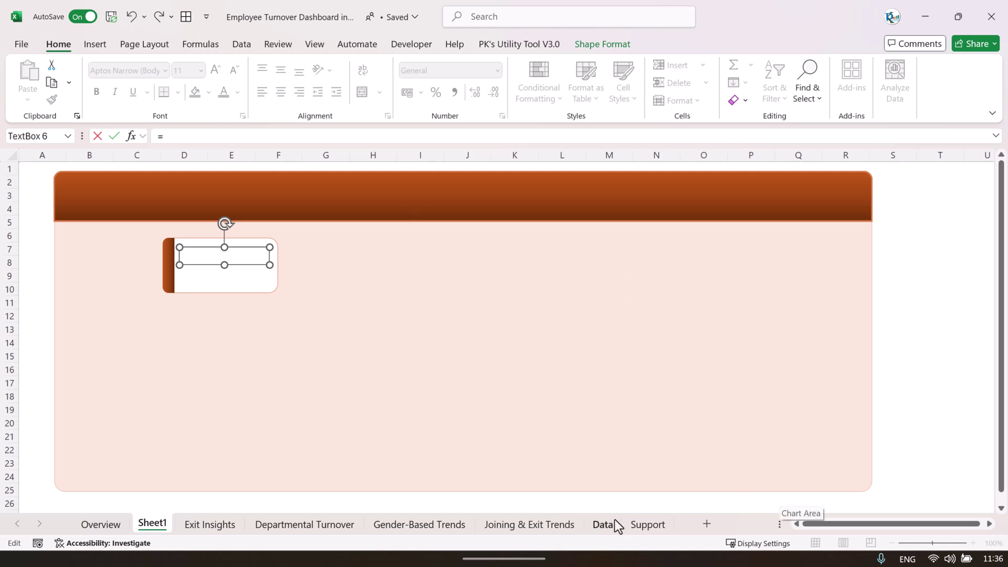
{"action": "left_click", "coordinate": [647, 525]}
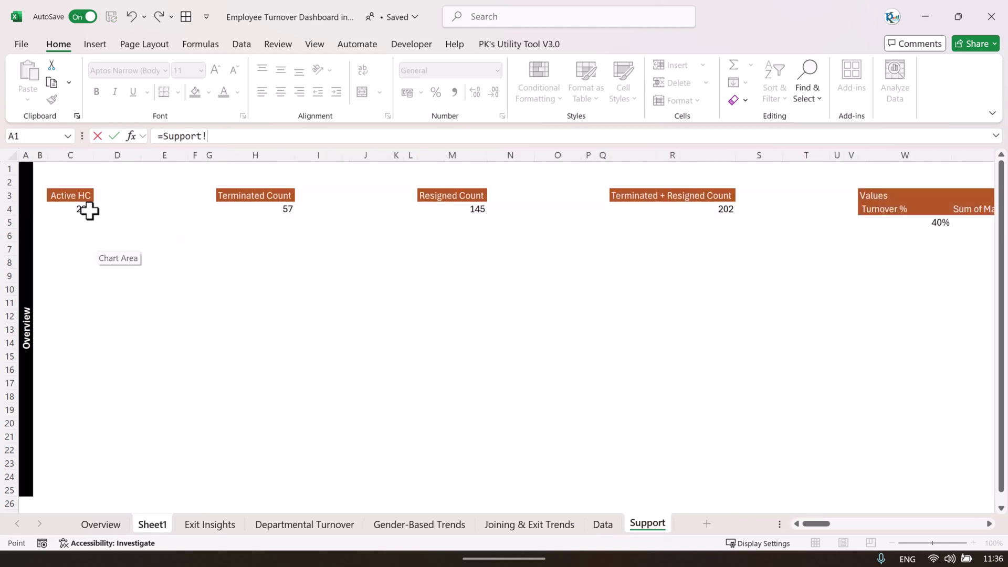
{"action": "left_click", "coordinate": [80, 195]}
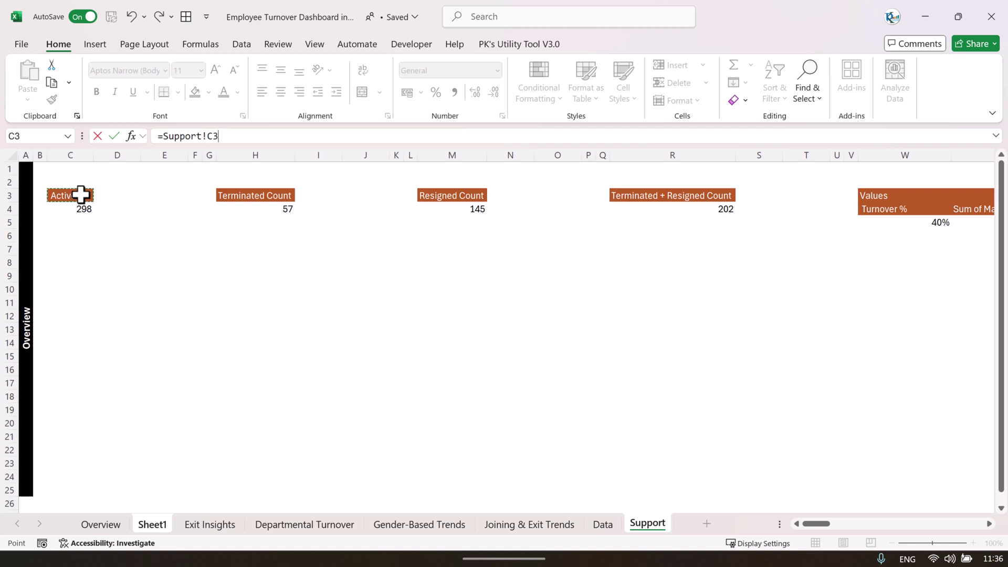
{"action": "key", "text": "Return"}
Step: Move the Active HC label lower and make it bold orange-brown at size 10
{"action": "left_click_drag", "start_coordinate": [243, 264], "coordinate": [243, 285]}
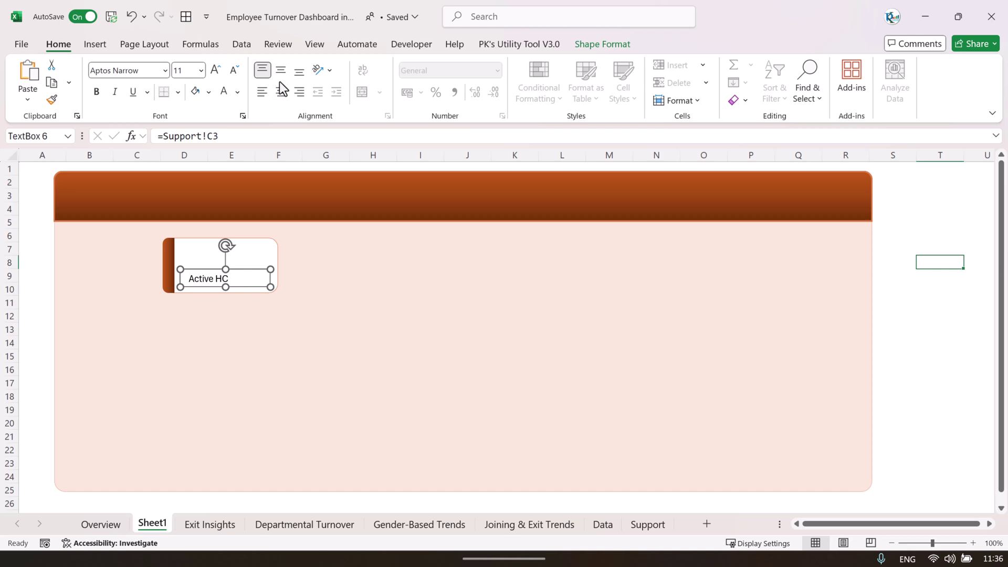
{"action": "left_click", "coordinate": [239, 92]}
{"action": "left_click", "coordinate": [322, 260]}
{"action": "left_click", "coordinate": [96, 92]}
{"action": "left_click", "coordinate": [235, 70]}
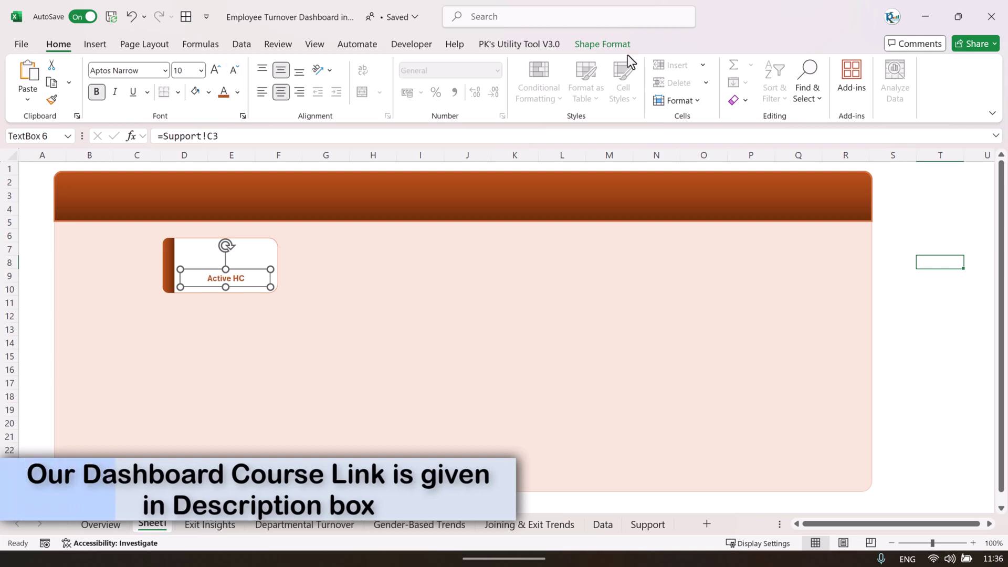
Step: Remove the label text box's outline and fill so it is transparent
{"action": "left_click", "coordinate": [612, 45]}
{"action": "left_click", "coordinate": [401, 84]}
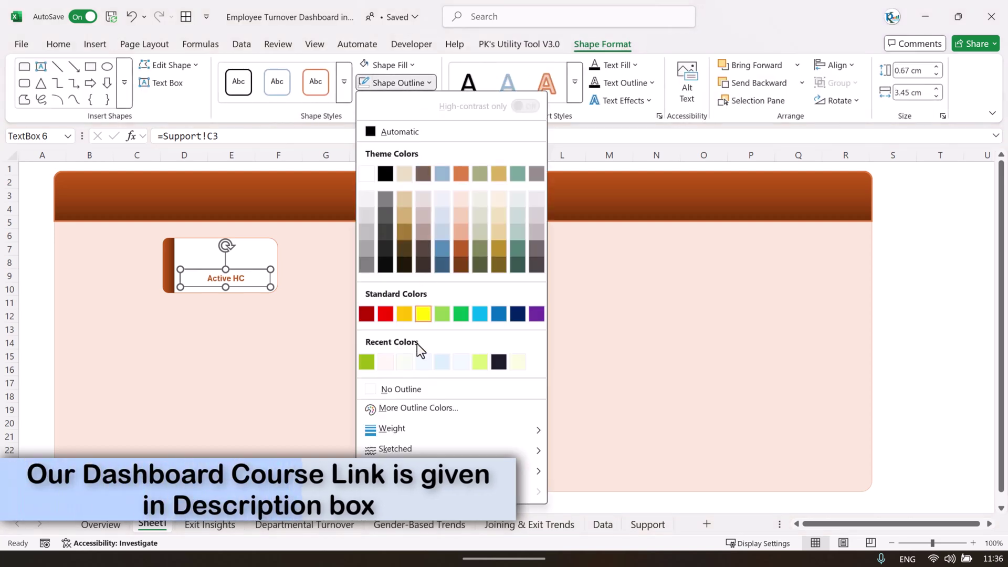
{"action": "left_click", "coordinate": [406, 389]}
{"action": "left_click", "coordinate": [381, 65]}
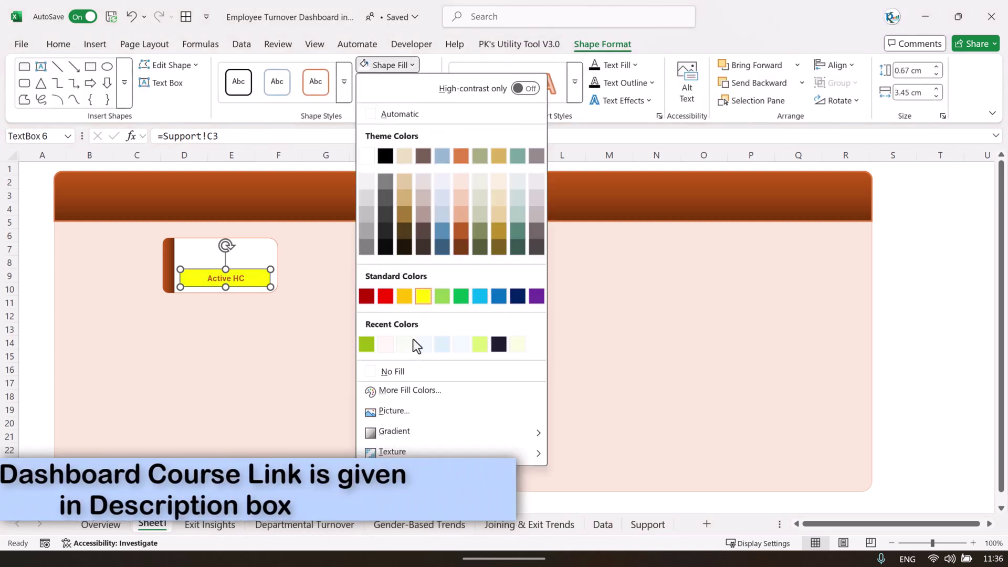
{"action": "left_click", "coordinate": [408, 377]}
{"action": "left_click_drag", "start_coordinate": [250, 287], "coordinate": [247, 265]}
Step: Copy the label above the original and link the copy to =Support!C4
{"action": "key", "text": "ctrl+z"}
{"action": "left_click", "coordinate": [252, 288]}
{"action": "left_click_drag", "start_coordinate": [219, 136], "coordinate": [100, 131]}
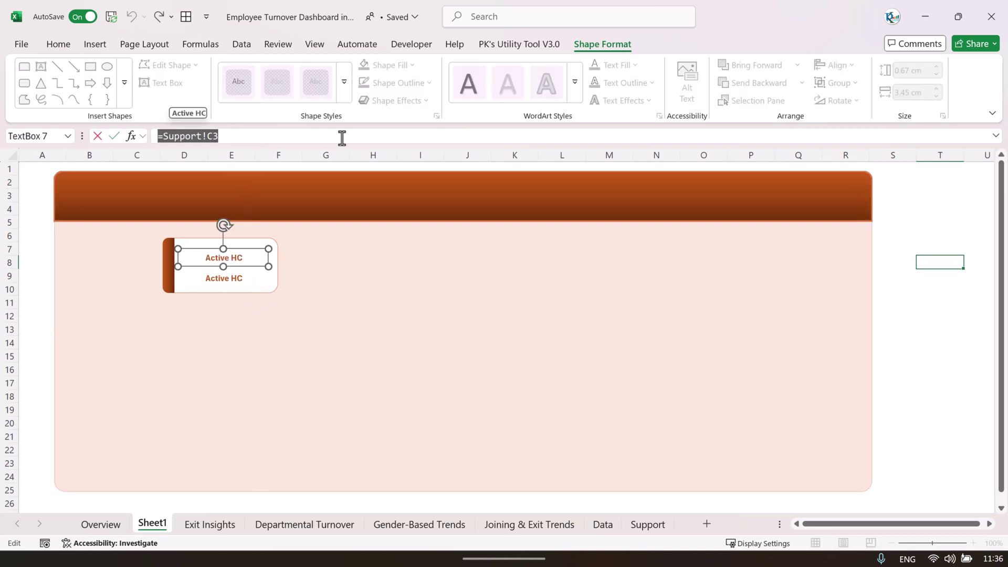
{"action": "type", "text": "="}
{"action": "left_click", "coordinate": [647, 524]}
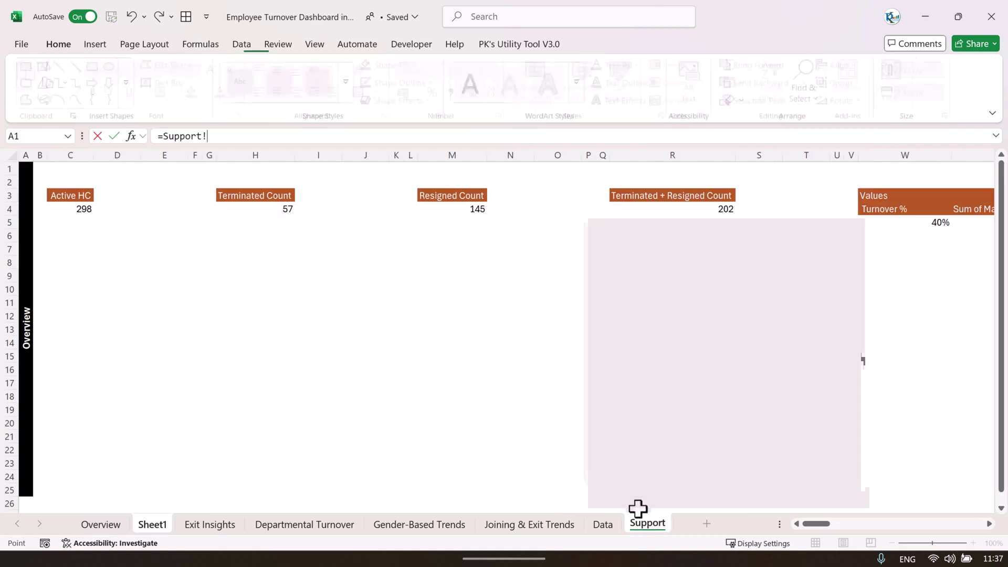
{"action": "left_click", "coordinate": [82, 212]}
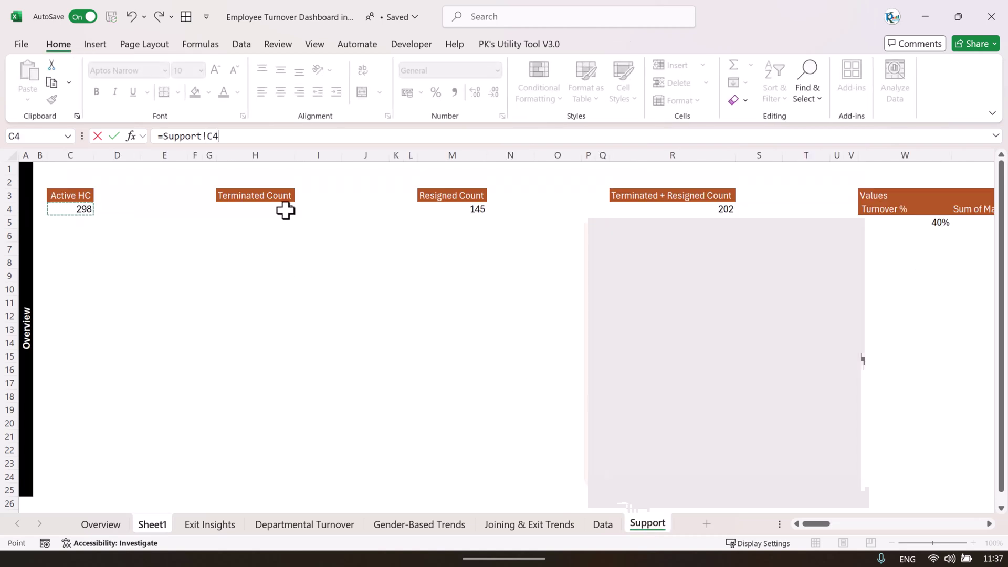
{"action": "key", "text": "Return"}
Step: Format-paint the label's style onto the 298 value and set it to 24 pt
{"action": "left_click", "coordinate": [240, 276]}
{"action": "left_click", "coordinate": [241, 257]}
{"action": "left_click", "coordinate": [260, 279]}
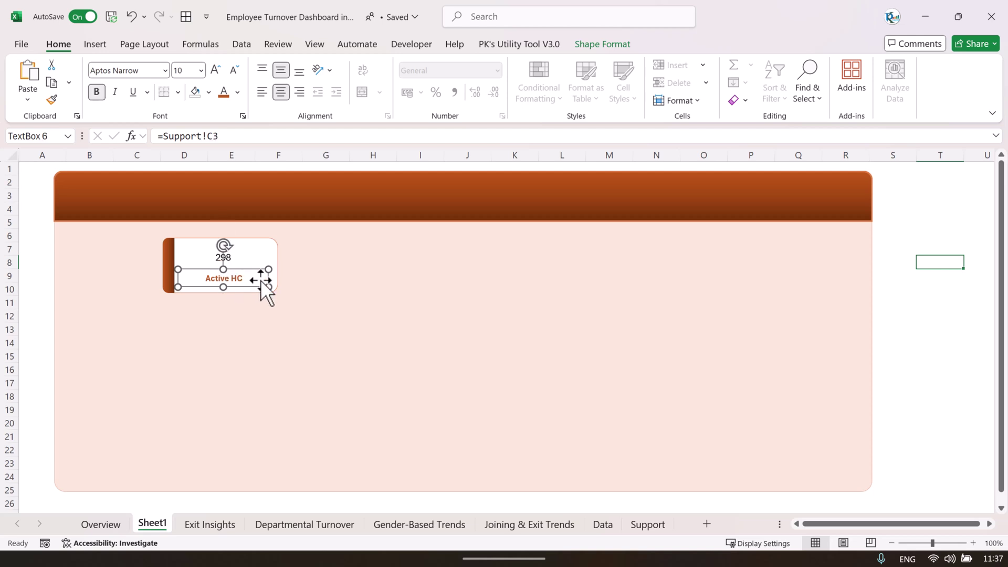
{"action": "left_click", "coordinate": [52, 100]}
{"action": "left_click", "coordinate": [232, 257]}
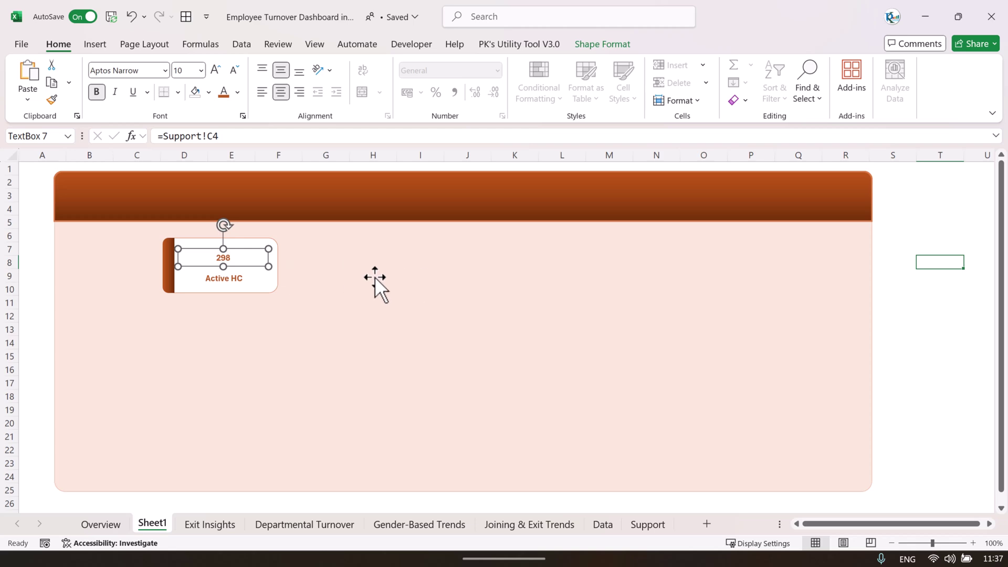
{"action": "left_click", "coordinate": [215, 70]}
{"action": "left_click", "coordinate": [896, 263]}
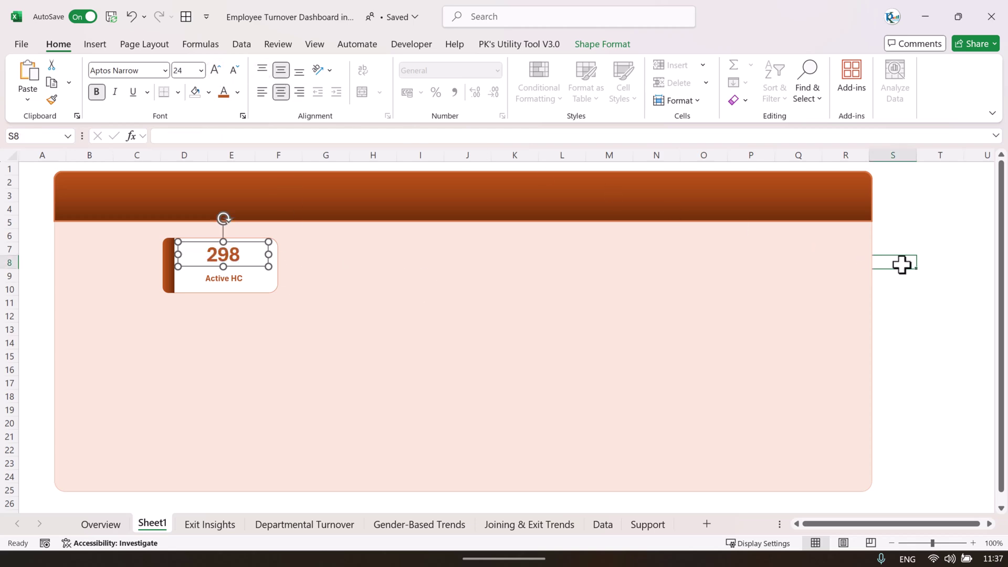
Step: Inspect the finished Overview dashboard's Active HC card showing 298 for comparison
{"action": "left_click", "coordinate": [118, 524]}
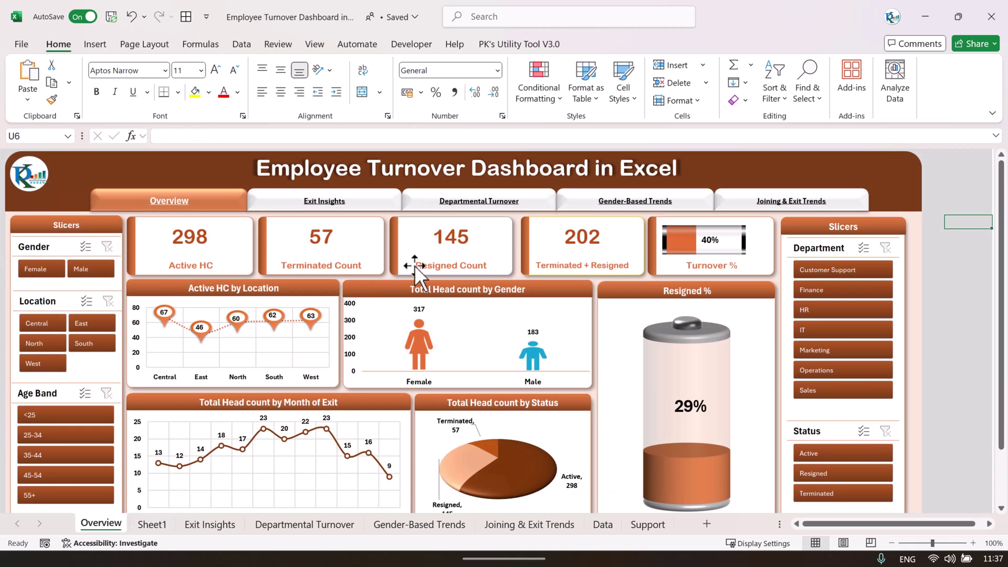
{"action": "left_click", "coordinate": [200, 245]}
{"action": "left_click", "coordinate": [102, 530]}
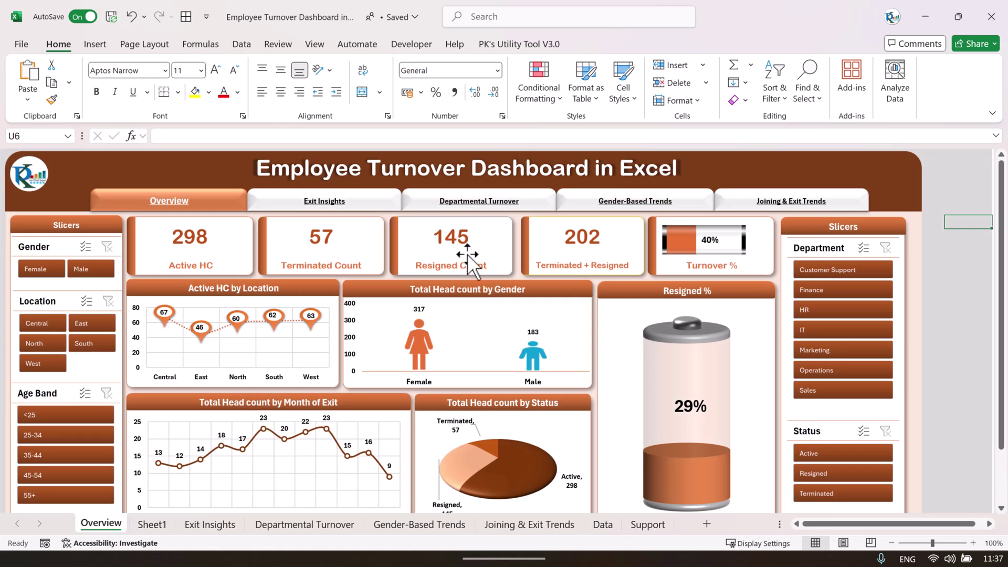
{"action": "mouse_move", "coordinate": [404, 351]}
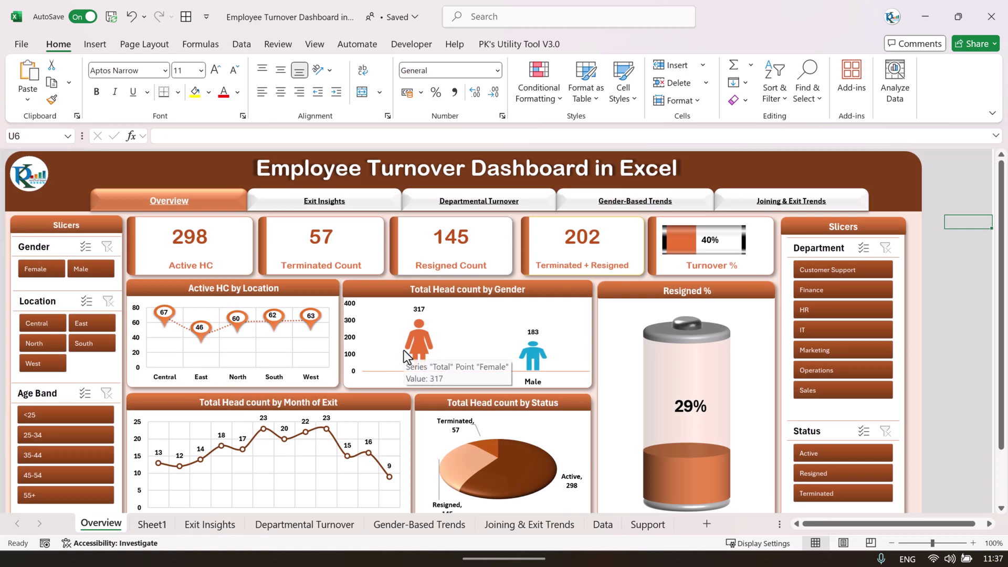